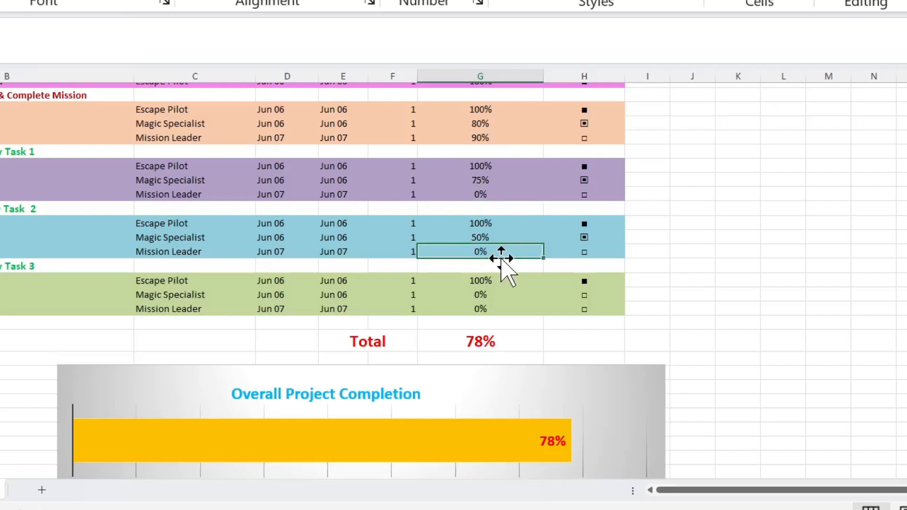
Set the Mission Leader's completion under New Task 2 to 85%.
text(85)
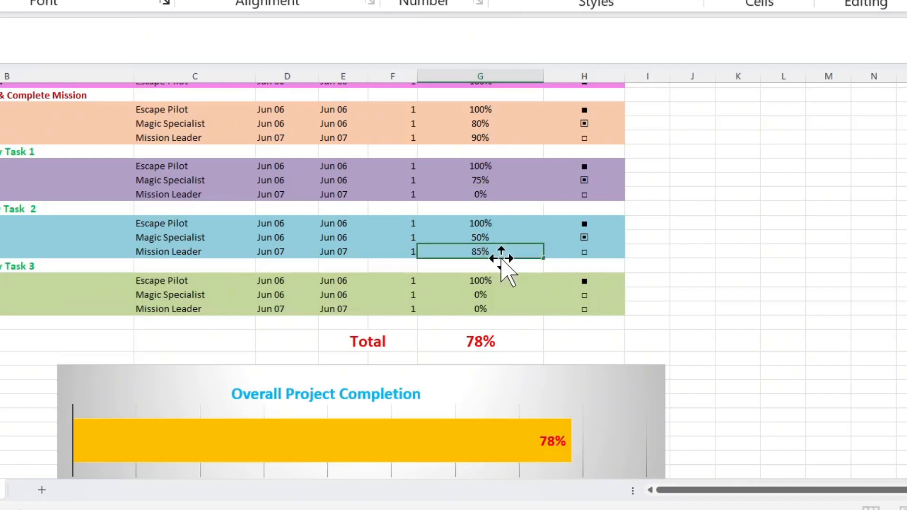
key(Return)
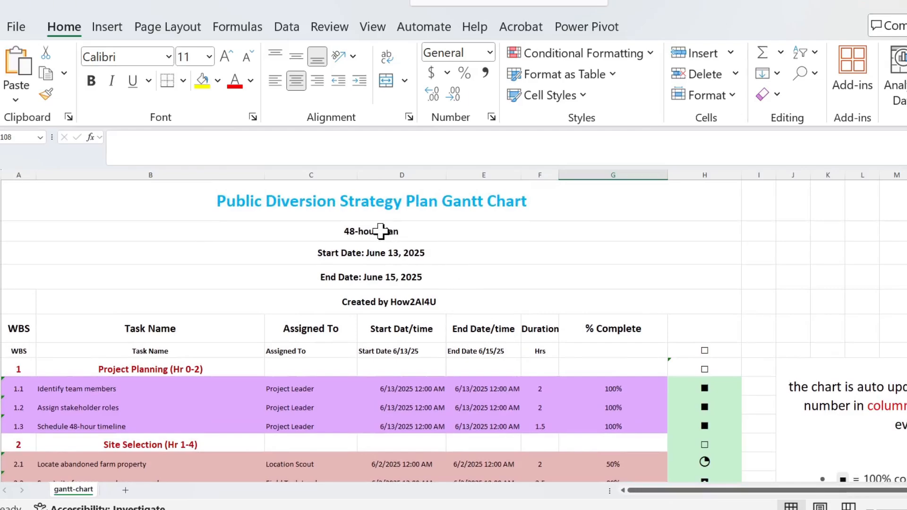
scroll(381, 231, down, 20)
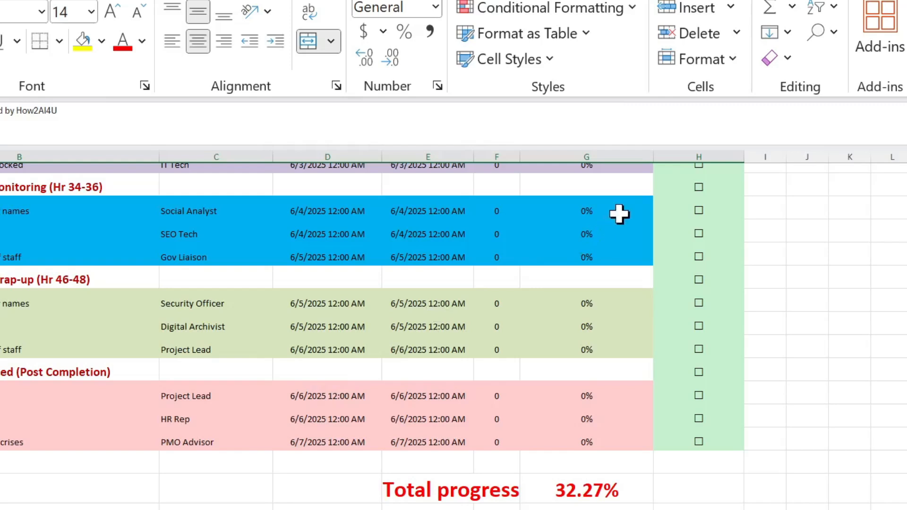
In the Hr 34-36 monitoring section, set completion to 50% for Social Analyst, 75% for SEO Tech and 60% for Gov Liaison.
click(619, 213)
text(50)
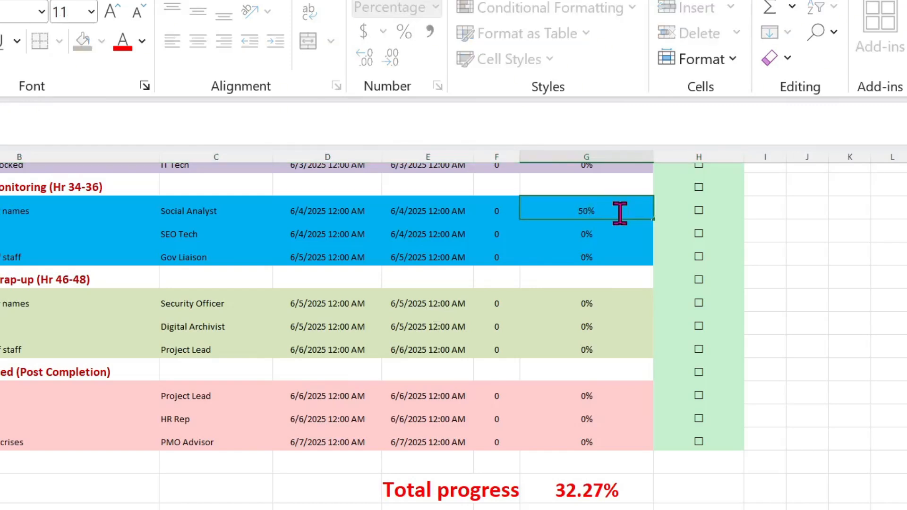
key(Return)
text(75)
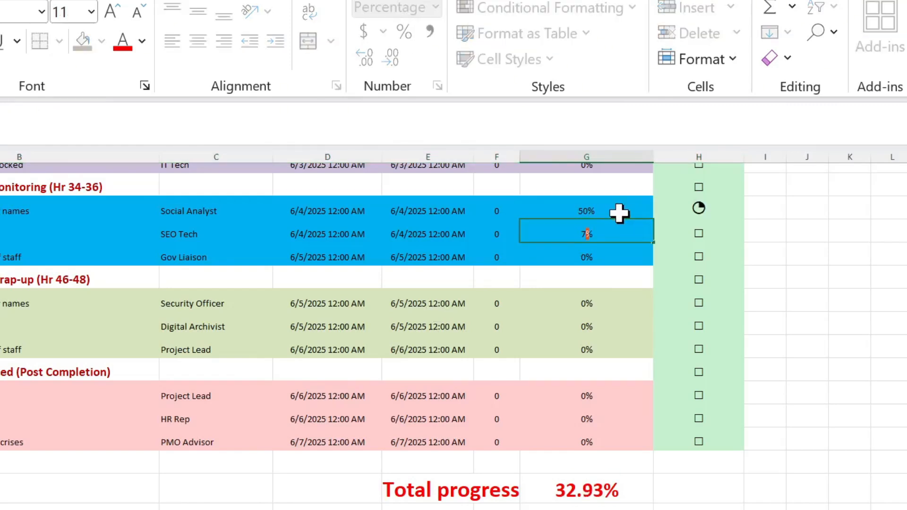
key(Return)
text(60)
key(Return)
key(Return)
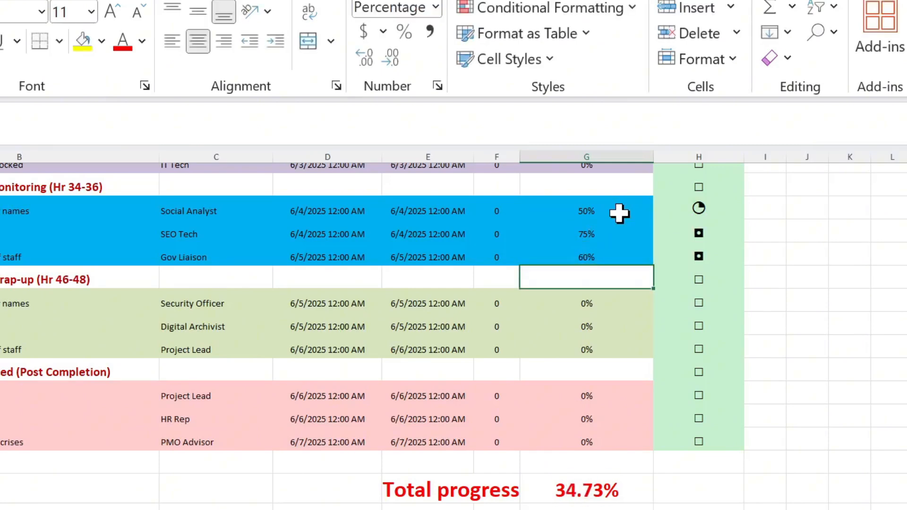
In the Hr 46-48 wrap-up section, set completion to 100% for Security Officer and Digital Archivist and 80% for Project Lead.
text(10)
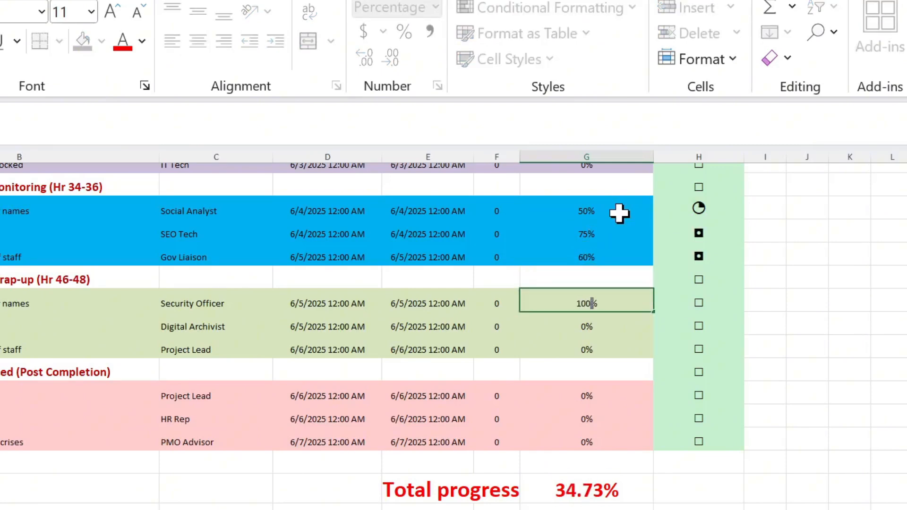
key(Return)
text(100)
key(Return)
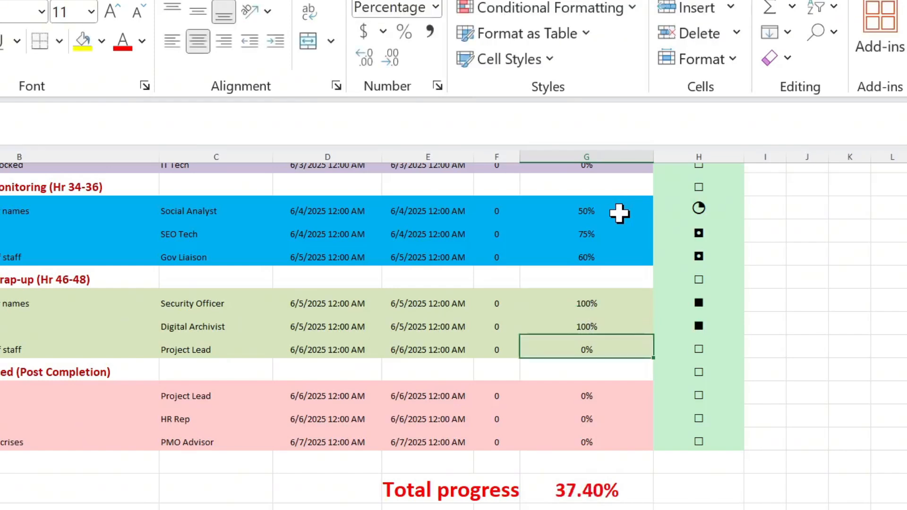
text(80)
key(Return)
key(Return)
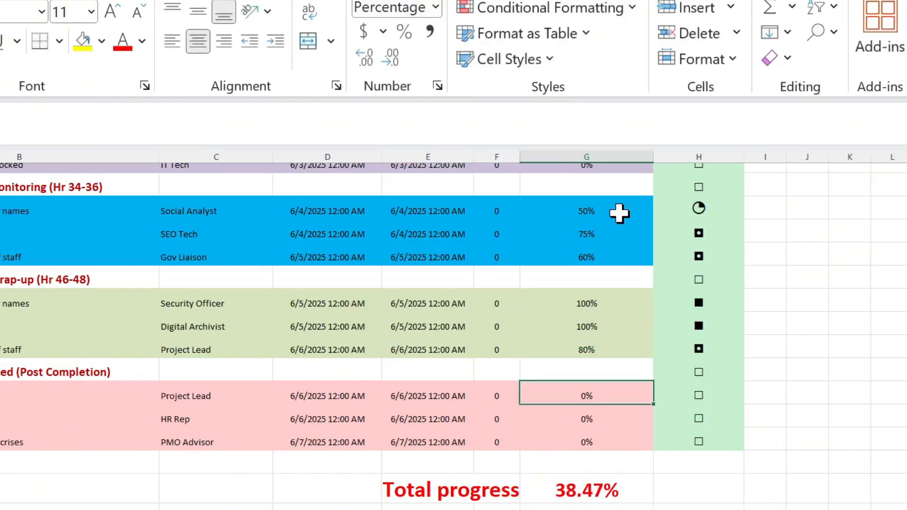
In the Post Completion section, set completion to 50% for Project Lead and 100% for both HR Rep and PMO Advisor.
text(6)
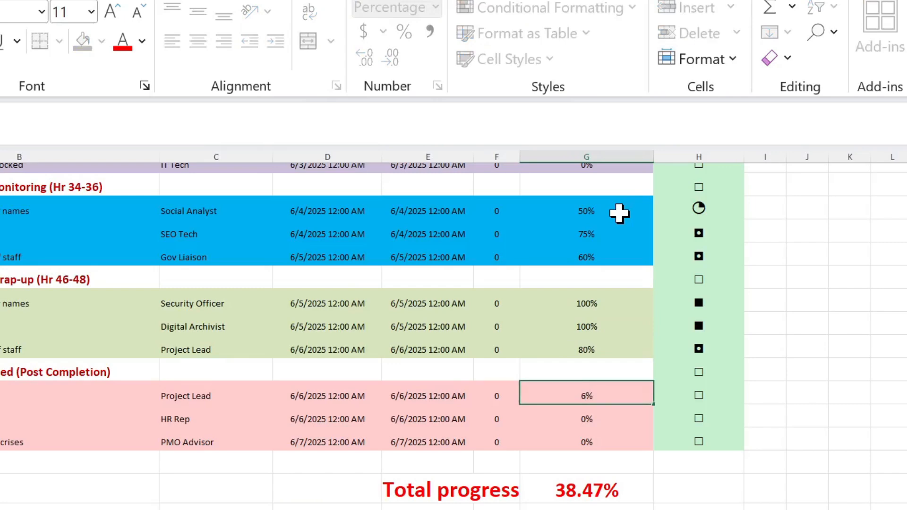
key(Return)
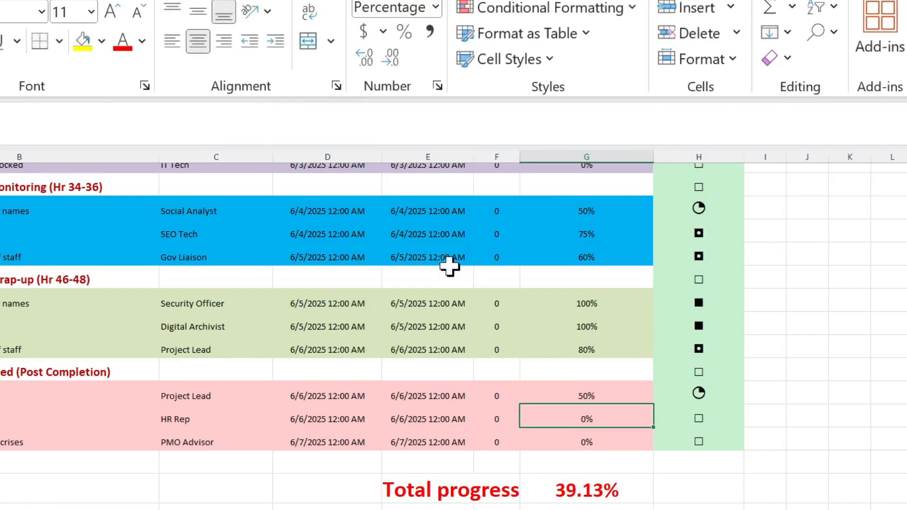
scroll(639, 429, down, 3)
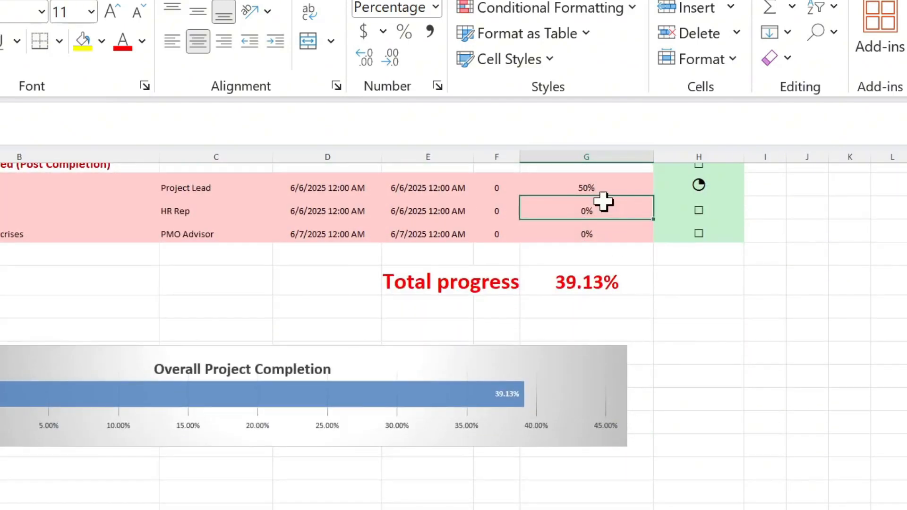
text(100)
key(Return)
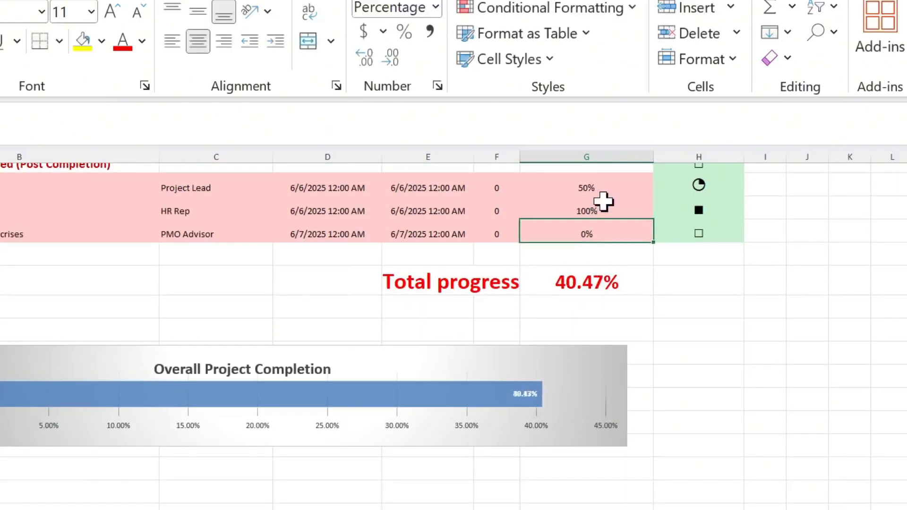
text(100)
key(Return)
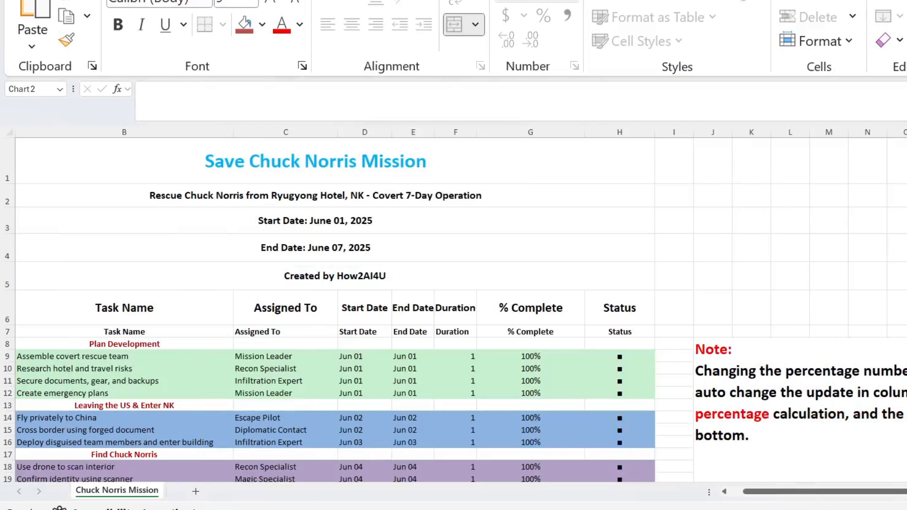
scroll(453, 310, down, 2)
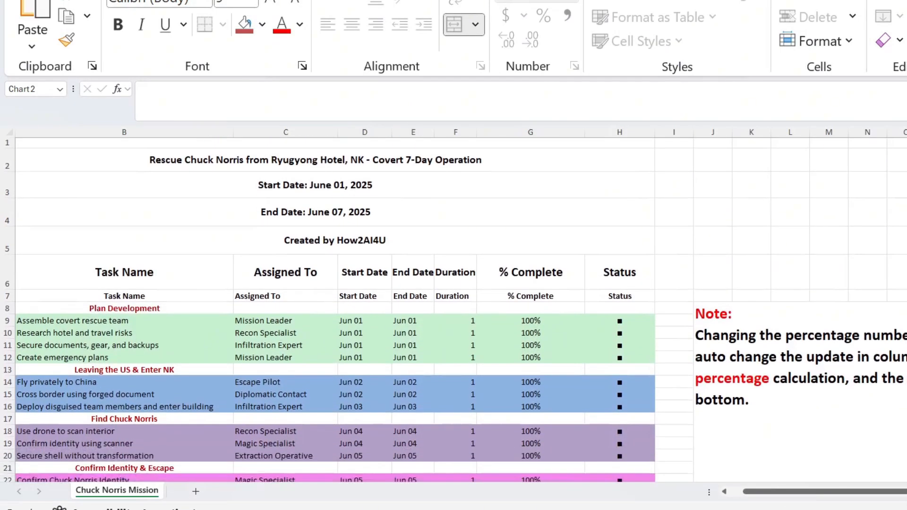
scroll(454, 310, up, 2)
scroll(454, 310, down, 1)
scroll(454, 309, down, 5)
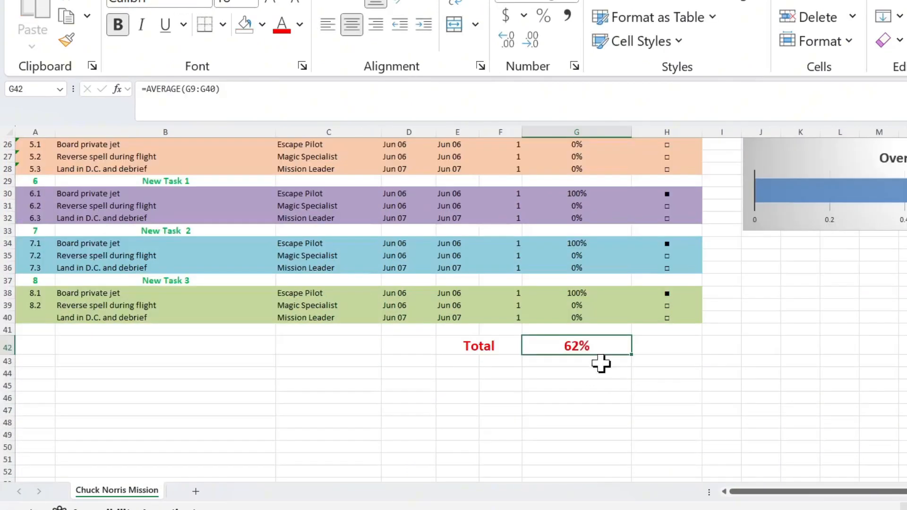
In the Chuck Norris Mission sheet, set the % Complete of task 7.2 to 50% and of task 5.2 to 80%.
scroll(608, 345, up, 2)
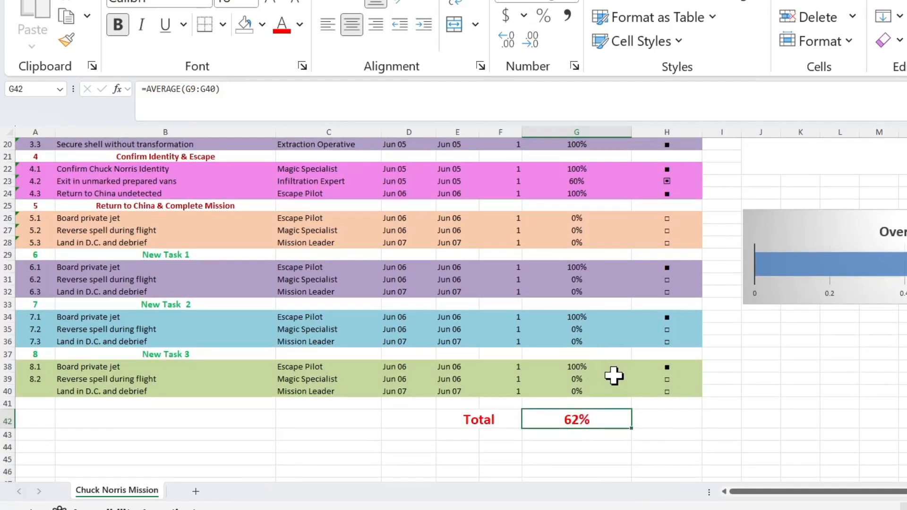
click(581, 329)
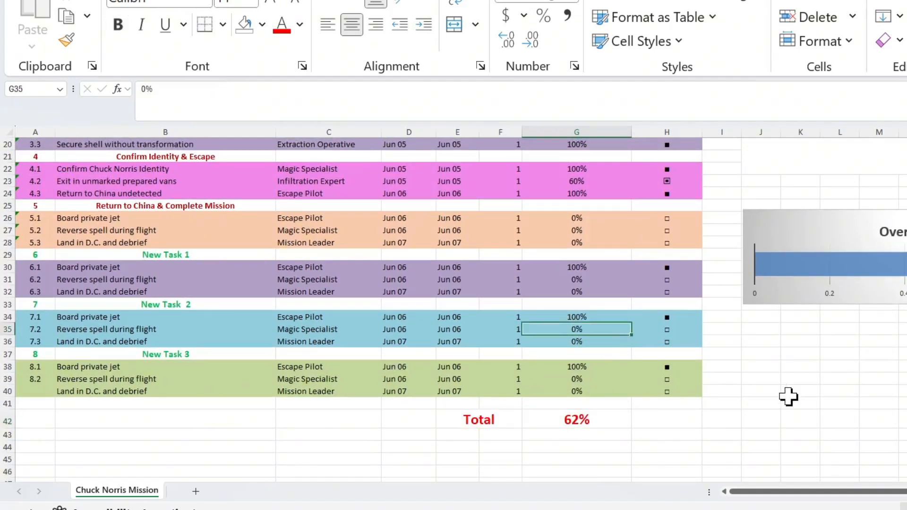
text(5)
key(Return)
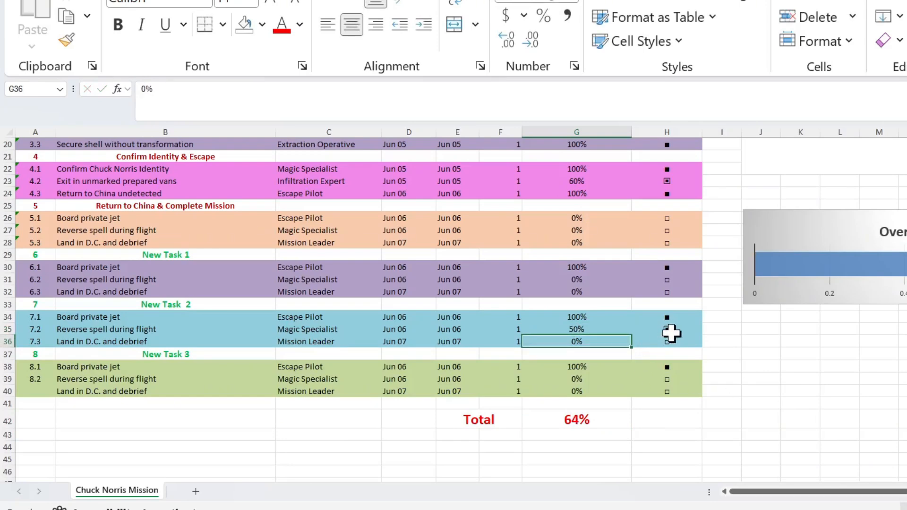
click(590, 279)
click(586, 230)
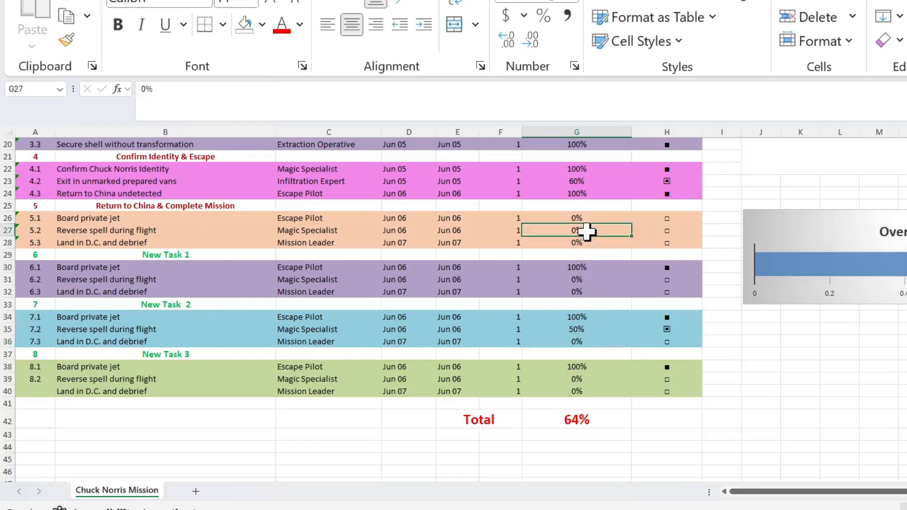
text(80)
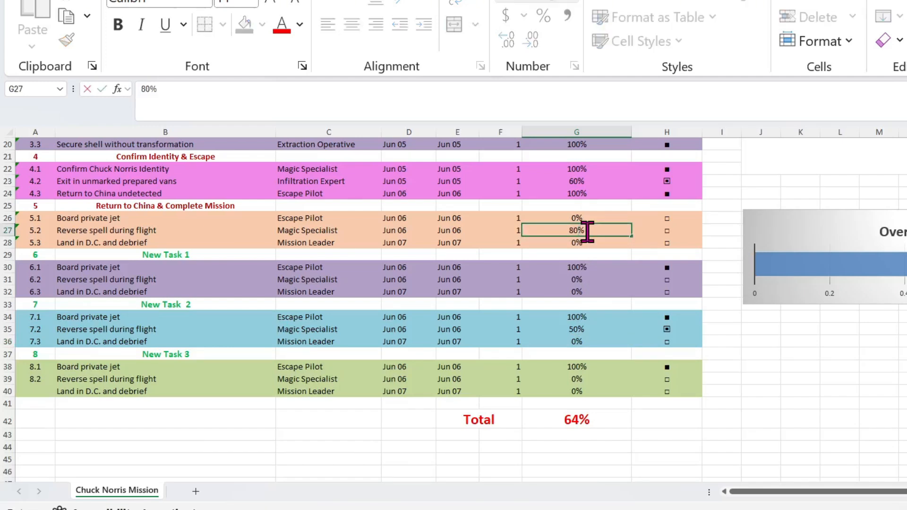
key(Return)
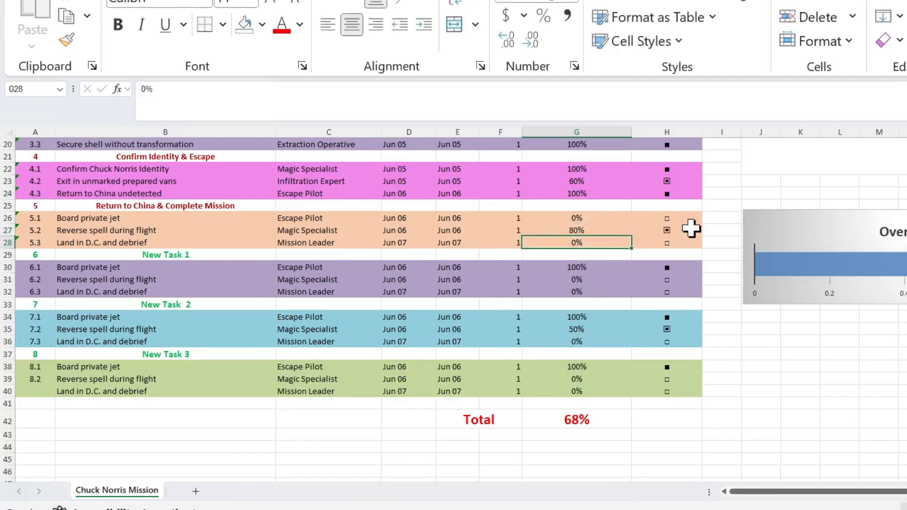
Copy the New Task block B29:H32 and paste it twice directly below, starting at B33 and B37.
scroll(895, 398, down, 1)
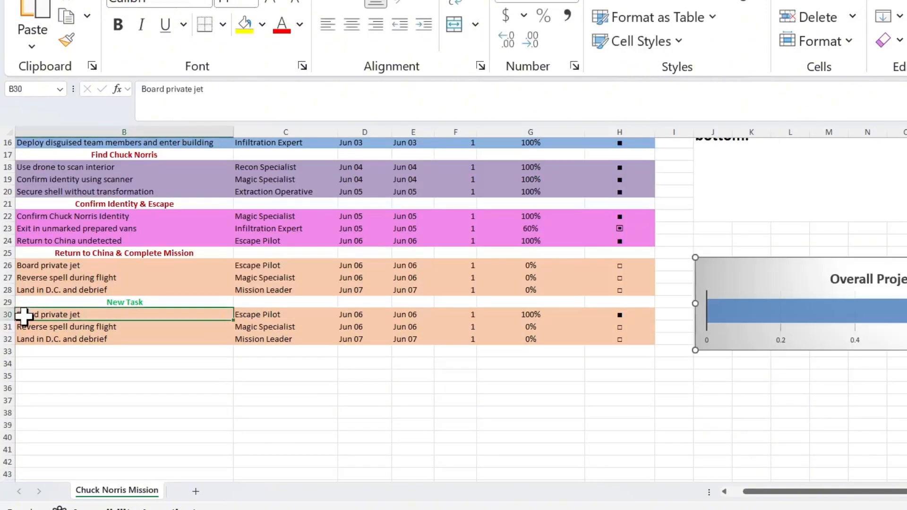
click(37, 302)
drag(37, 302, 614, 341)
right_click(208, 308)
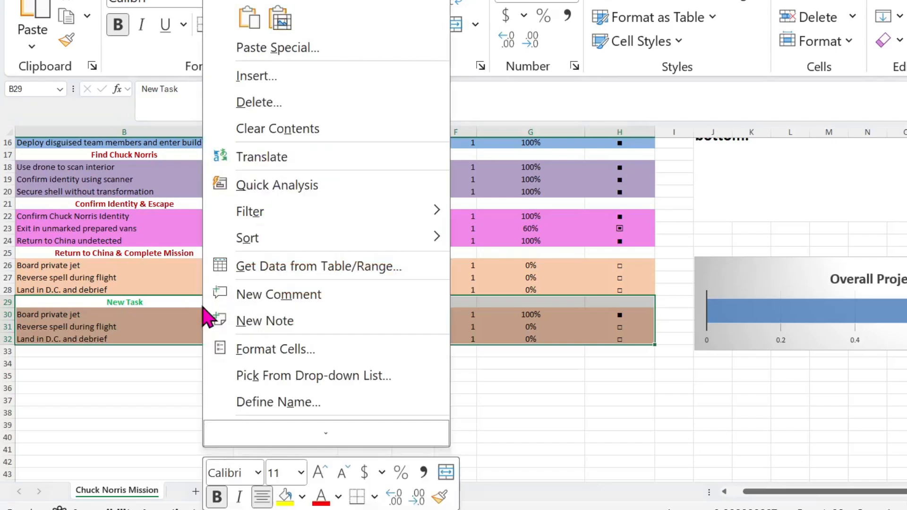
key(c)
drag(24, 352, 613, 421)
key(ctrl+v)
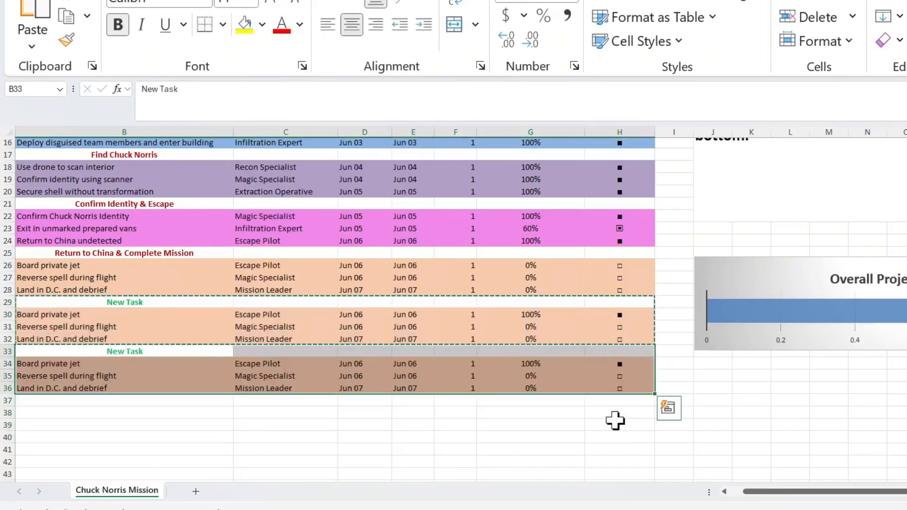
drag(57, 401, 628, 441)
key(ctrl+v)
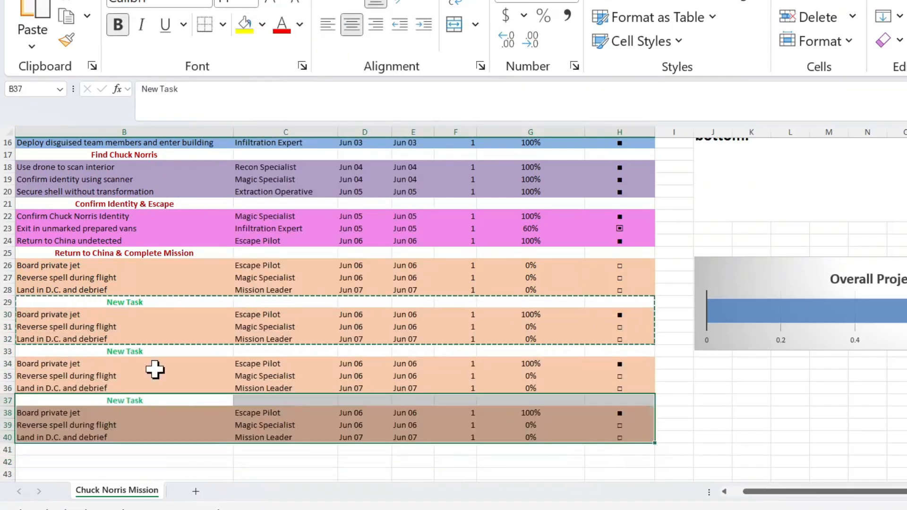
Rename the three New Task headings in rows 29, 33 and 37 as New Task 1, New Task 2 and New Task 3.
double_click(178, 302)
text(1)
double_click(158, 354)
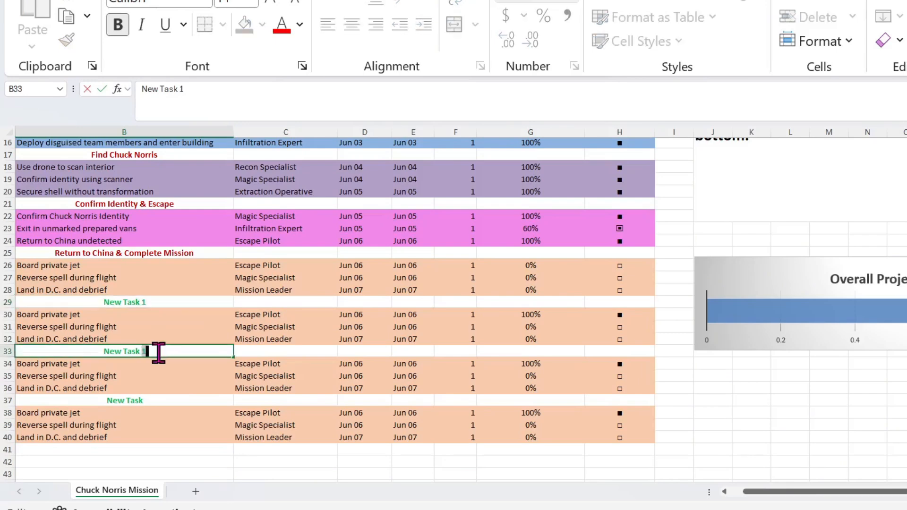
double_click(168, 400)
text(3)
Fill the New Task 1 rows (B30:H32) with tan, the New Task 2 rows with light blue and the New Task 3 rows with light green.
drag(52, 316, 617, 344)
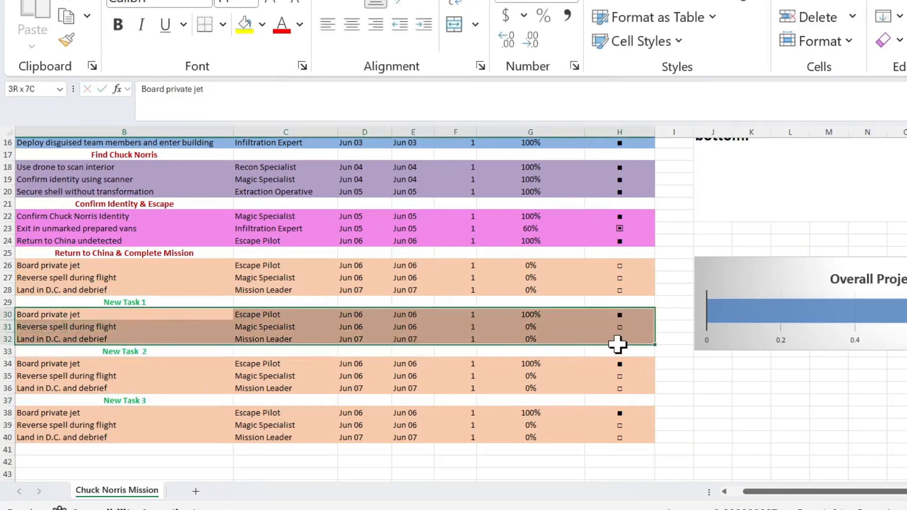
click(263, 25)
click(294, 163)
drag(21, 363, 623, 392)
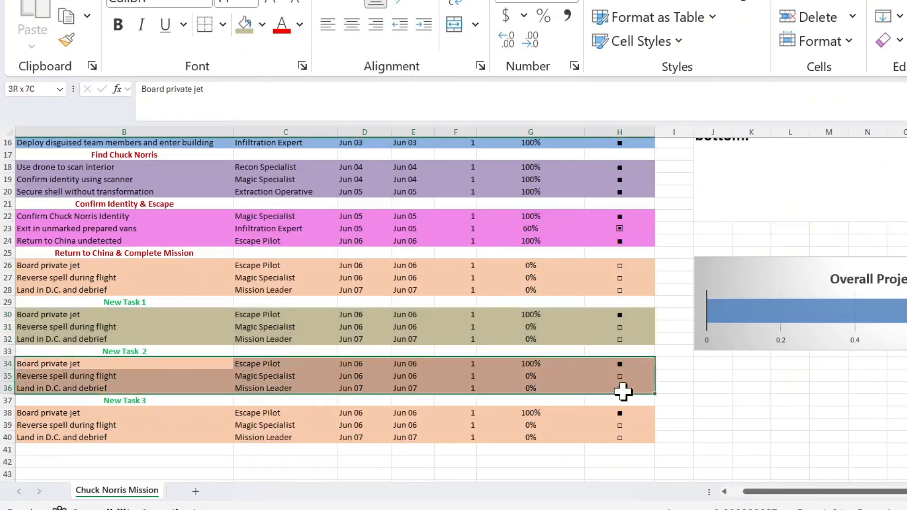
click(263, 25)
click(479, 177)
drag(26, 413, 621, 439)
click(262, 25)
click(416, 189)
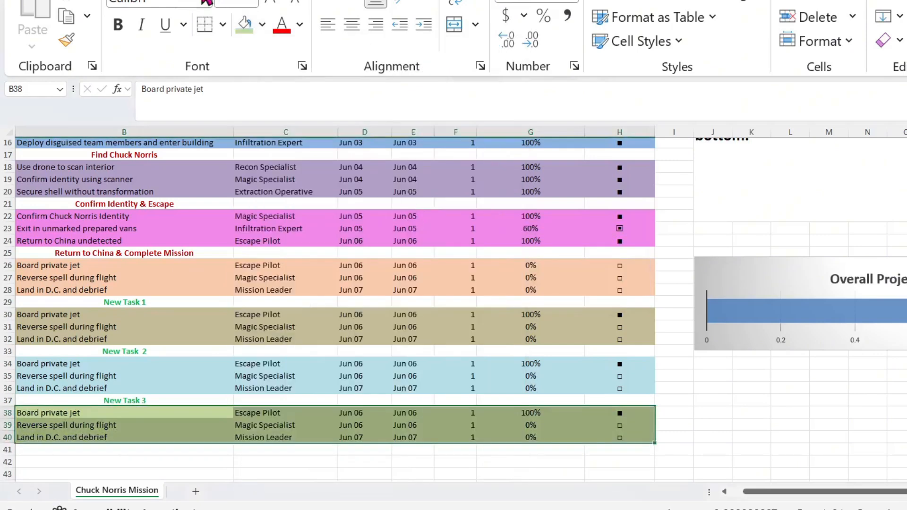
Number the New Task 1 heading 6 in column A and its three subtasks 6.1, 6.2 and 6.3.
click(168, 305)
scroll(479, 427, left, 1)
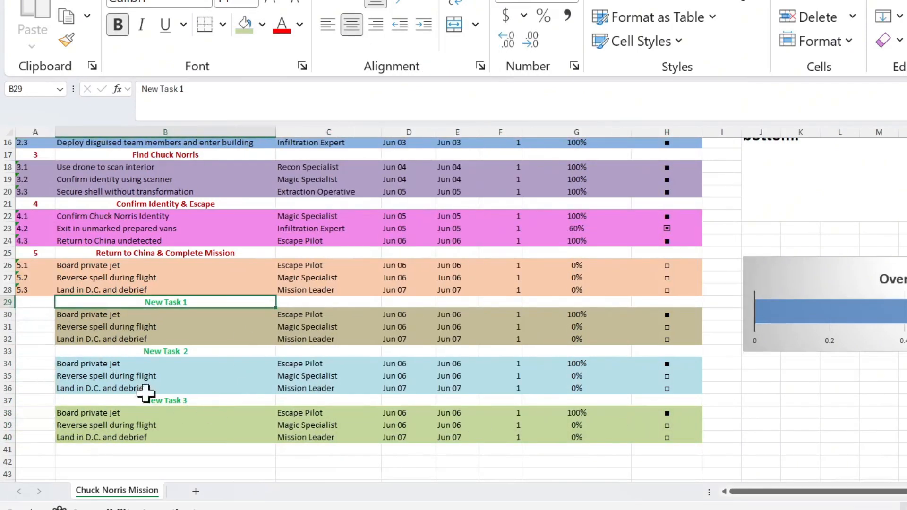
click(201, 326)
click(36, 304)
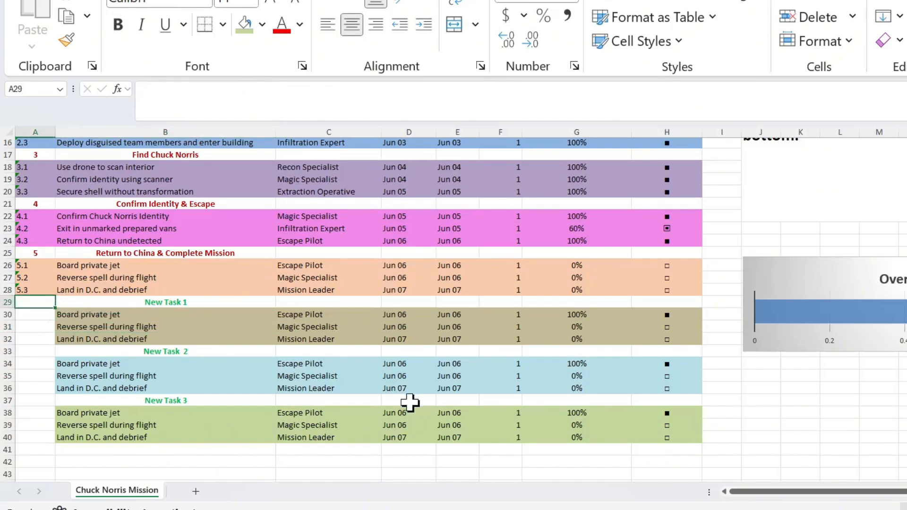
text(6)
key(Return)
text(6)
key(Return)
text(6.2)
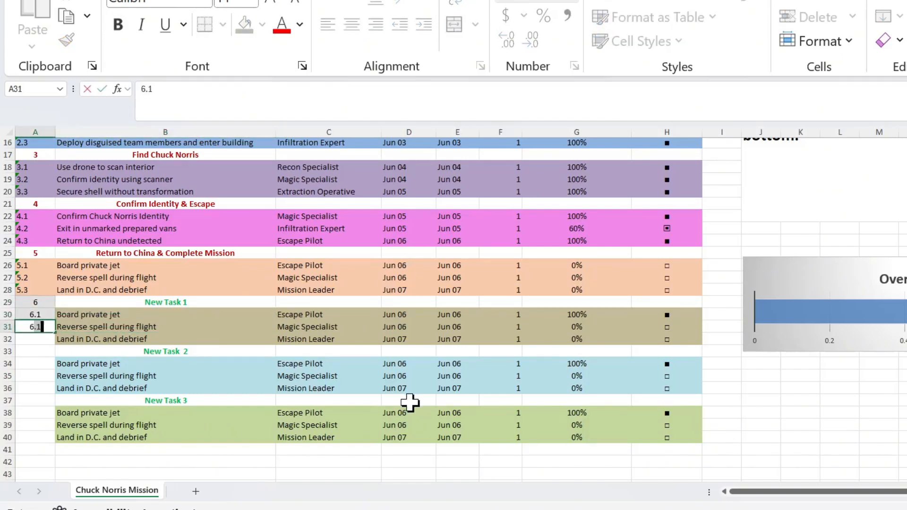
key(Return)
text(6.3)
key(Return)
Number the New Task 2 heading 7 in column A and its three subtasks 7.1, 7.2 and 7.3.
text(7)
key(Return)
text(7.1)
key(Return)
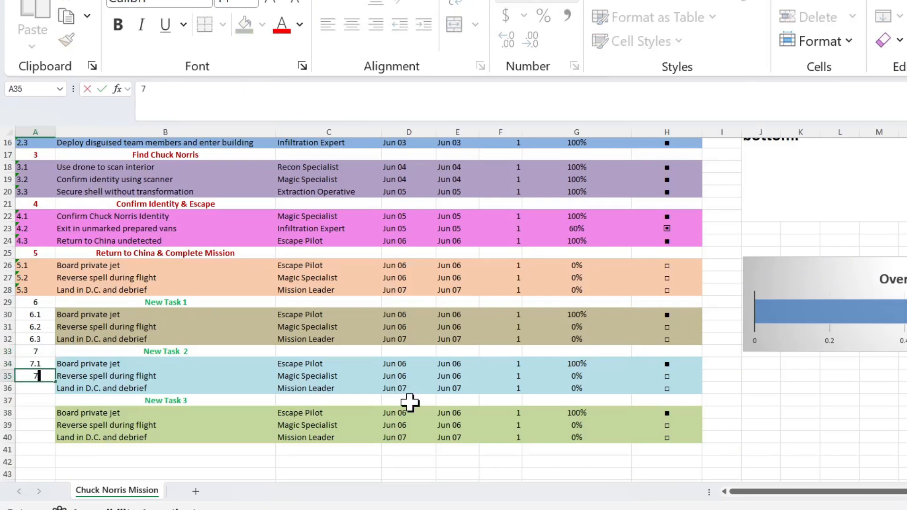
text(7.2)
key(Return)
text(7.3)
key(Return)
Number the New Task 3 heading 8 in column A and its three subtasks 8.1, 8.2 and 8.3.
text(8)
key(Return)
text(8.1)
key(Return)
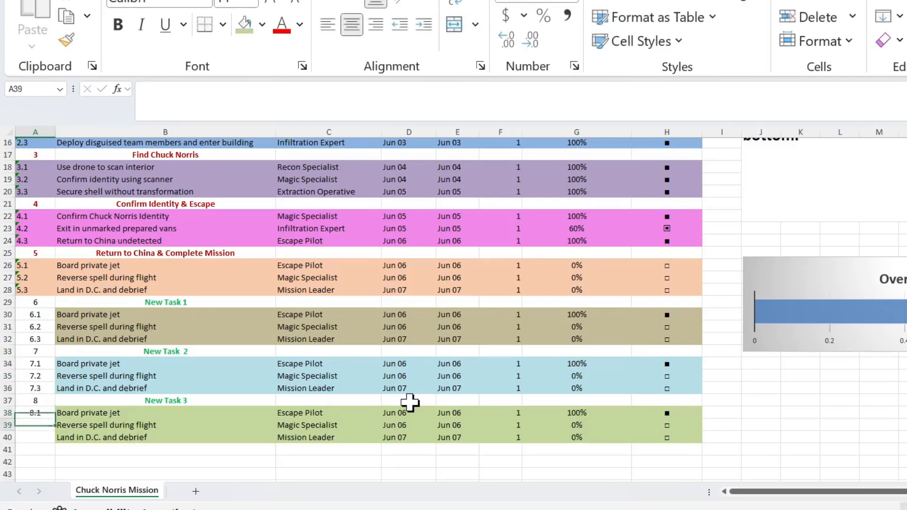
text(8.2)
key(Return)
text(8.3)
Center the contents of the whole column A horizontally.
drag(22, 304, 35, 438)
click(39, 129)
click(350, 26)
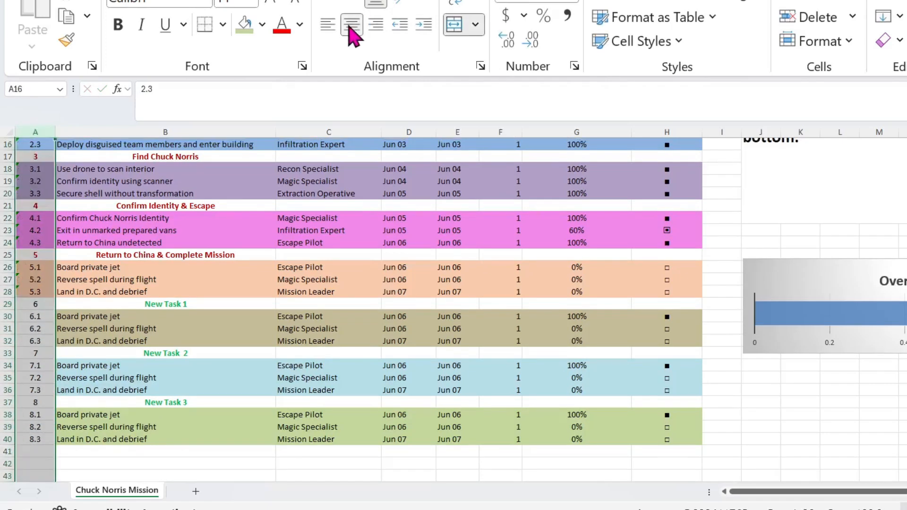
Extend the light green fill of the New Task 3 rows to the number cells A38:A40.
click(149, 345)
drag(33, 320, 113, 340)
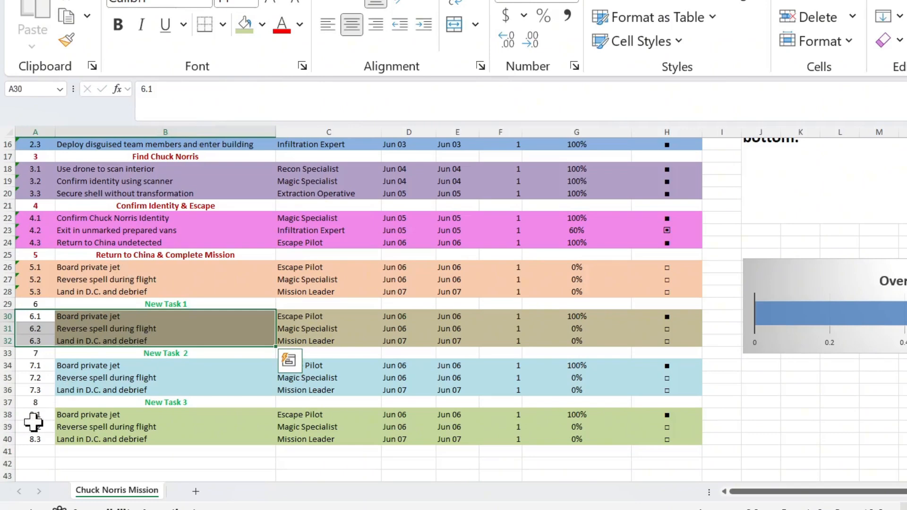
drag(34, 417, 67, 439)
click(245, 26)
Fill the New Task 2 rows, A34:H36 including the number cells, with a medium aqua.
drag(34, 366, 95, 388)
click(261, 26)
click(482, 213)
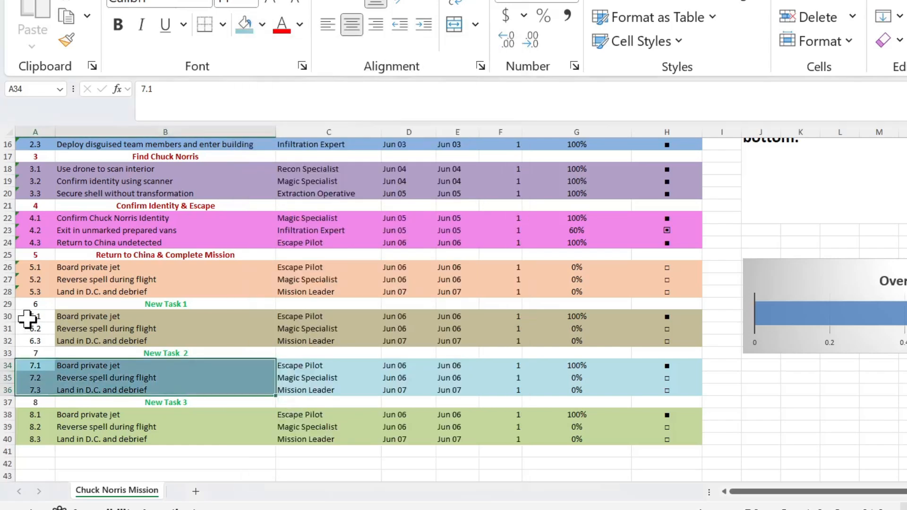
drag(34, 366, 687, 388)
click(243, 21)
Fill the New Task 1 rows, A30:H32 including the number cells, with light purple.
drag(30, 317, 676, 340)
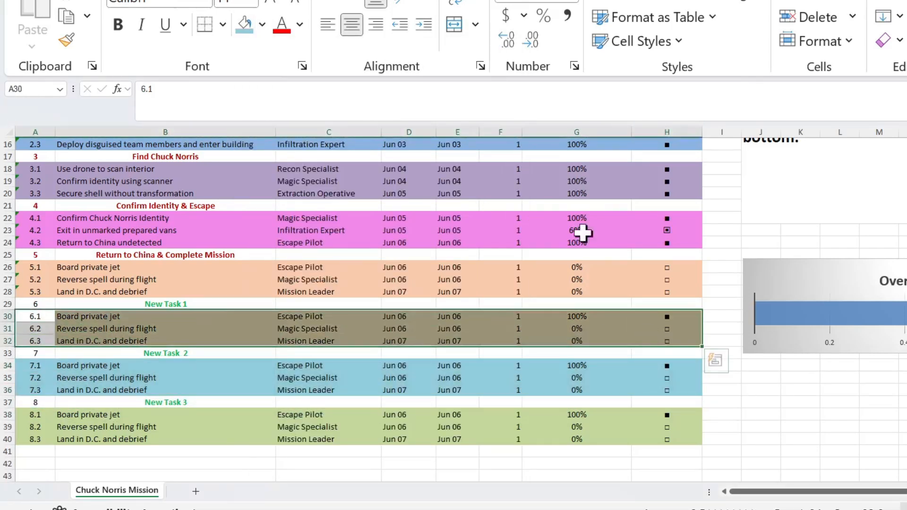
click(263, 24)
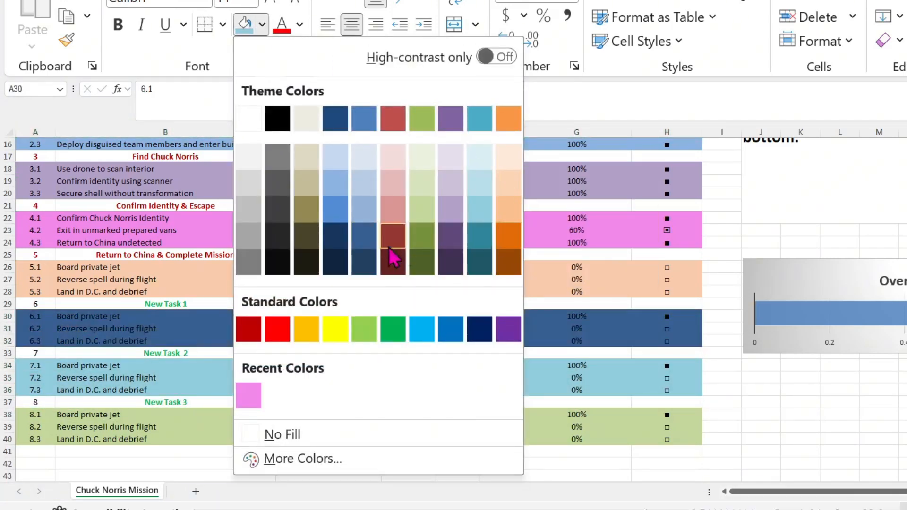
click(451, 210)
Make the number in A29 green and bold, and enlarge the font of the New Task 1 heading cells A29:B29.
click(37, 303)
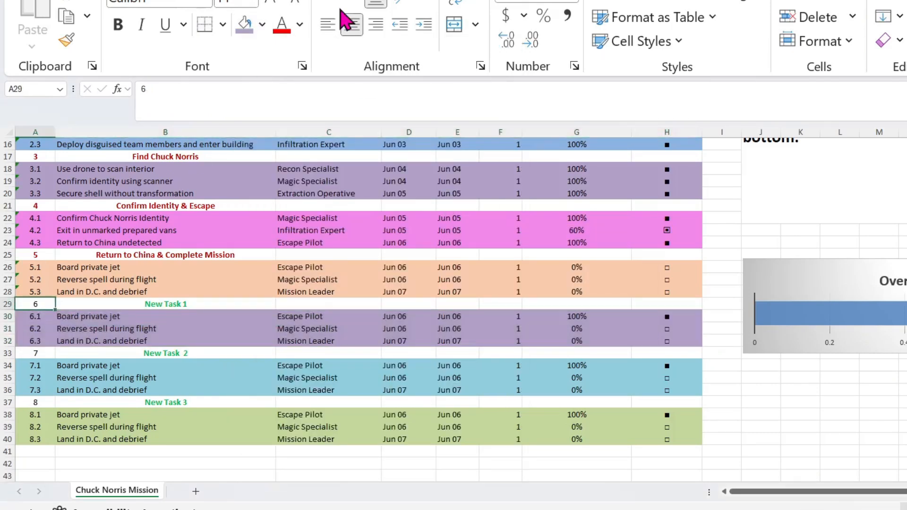
click(300, 24)
click(427, 354)
click(118, 24)
drag(38, 304, 225, 306)
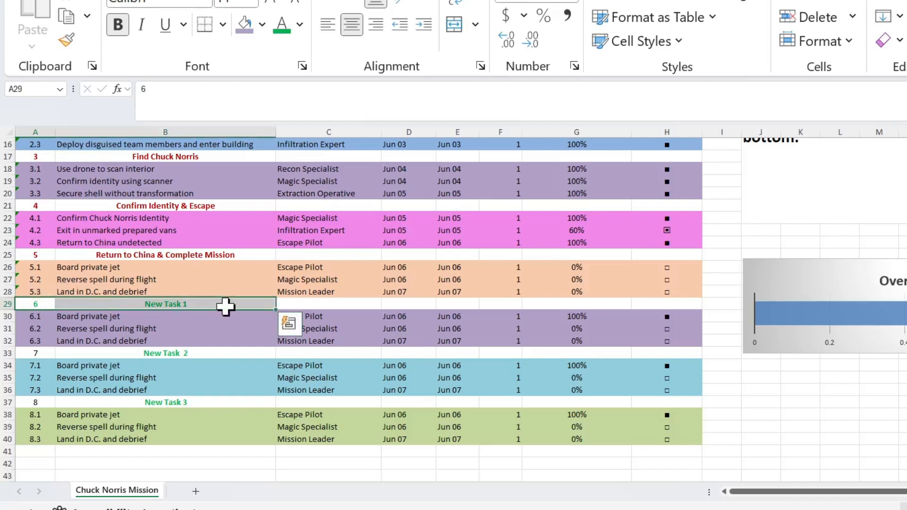
click(244, 1)
Format the New Task 2 number and heading in A33:B33 as green, bold, size 12 text.
drag(37, 353, 184, 352)
click(287, 27)
click(236, 2)
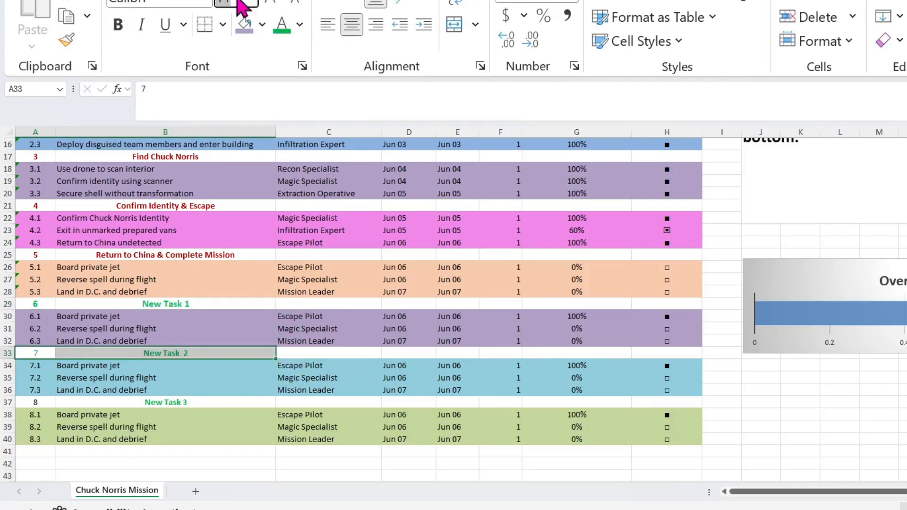
text(12)
key(Return)
click(120, 30)
Format the New Task 3 number and heading in A37:B37 as green, bold, size 12 text.
drag(37, 402, 176, 403)
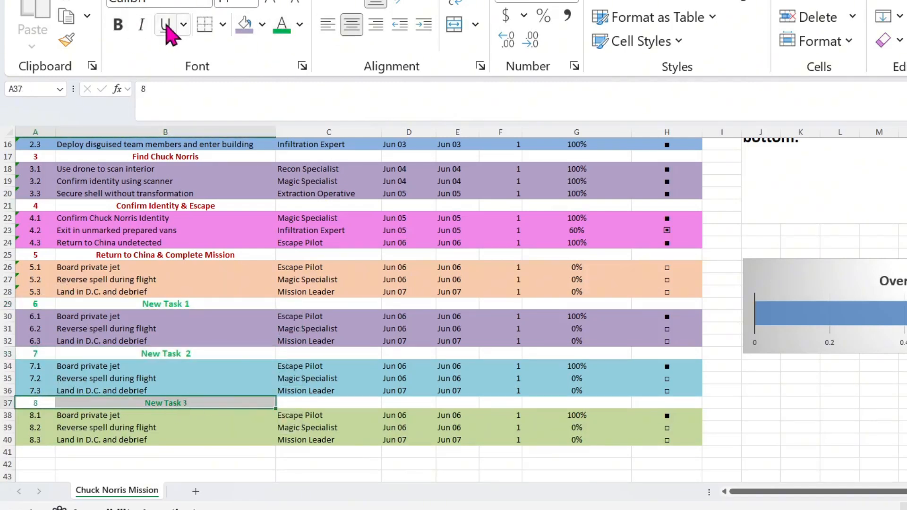
click(253, 2)
click(229, 115)
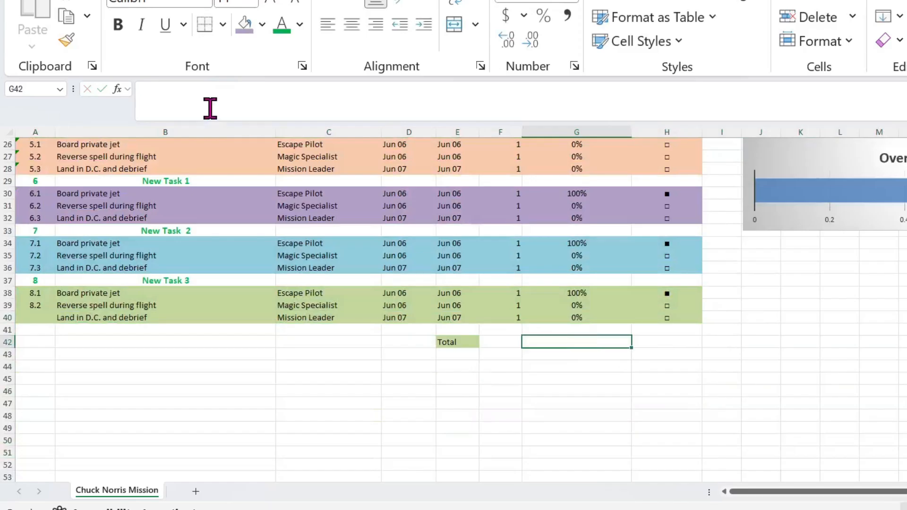
Enter the formula =AVERAGE(G9:G40) in G42 as the total completion.
click(211, 101)
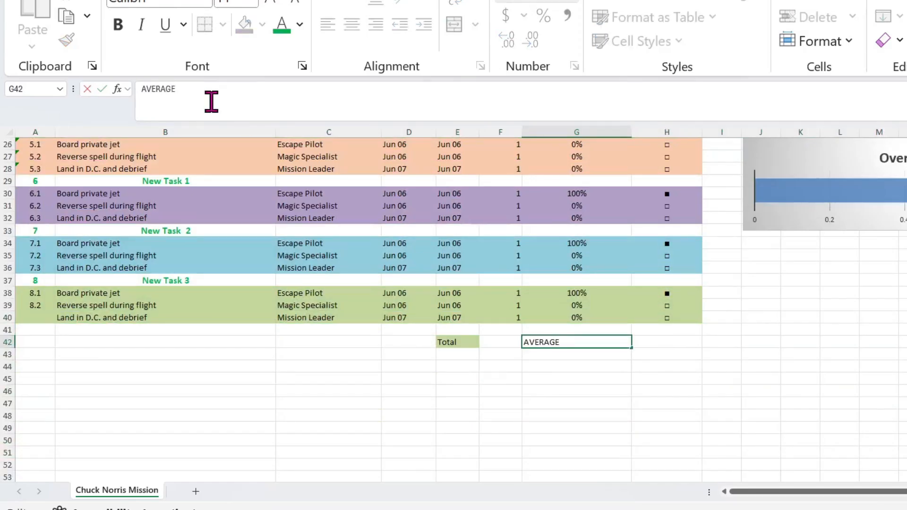
text(=)
text(()
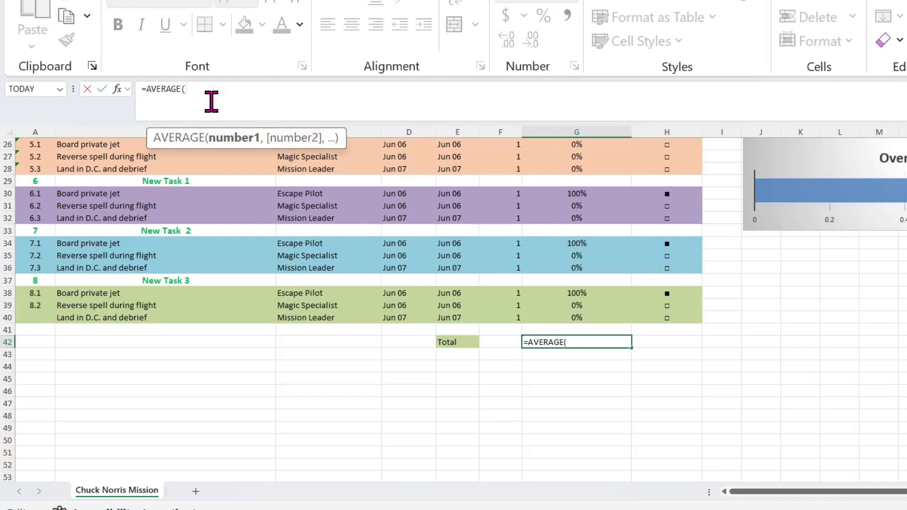
text(G9:G40)
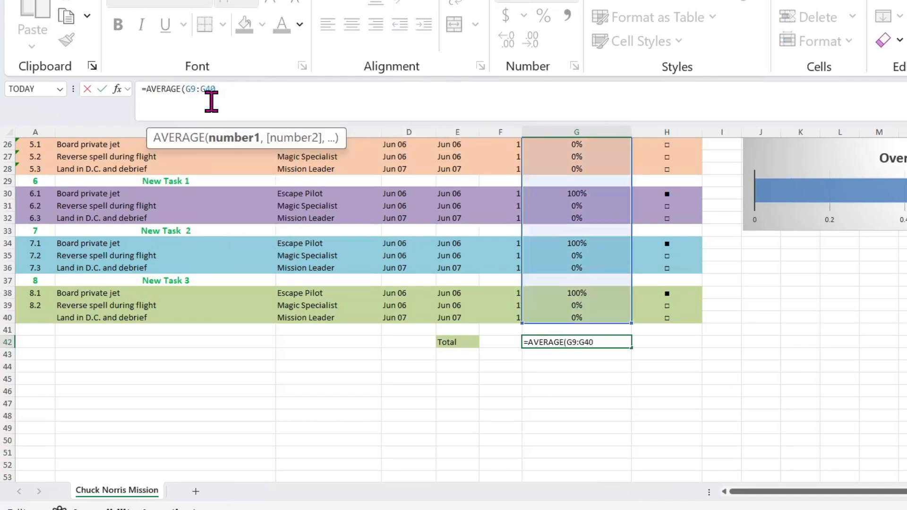
text())
key(Return)
Color the total percentage in G42 red.
click(564, 336)
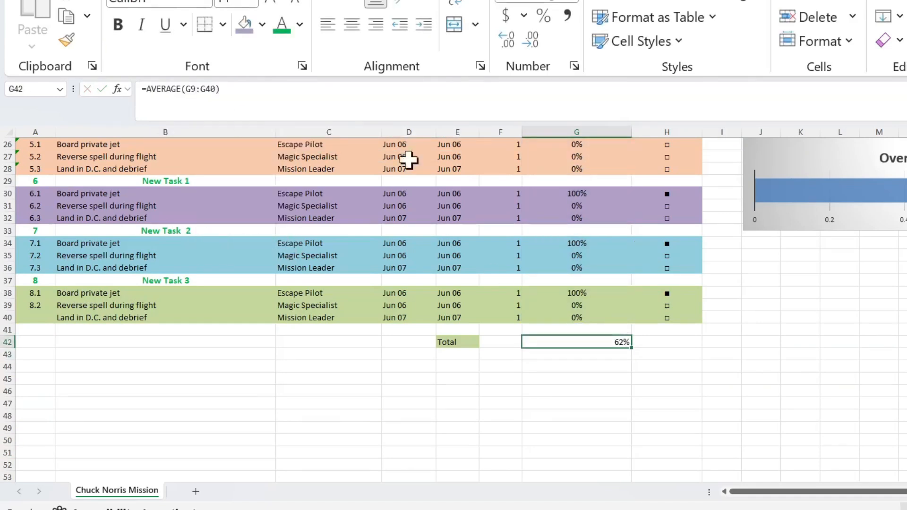
click(300, 24)
click(307, 354)
Remove the fill from the Total label cell and merge and center it across E42:F42.
click(466, 343)
click(261, 24)
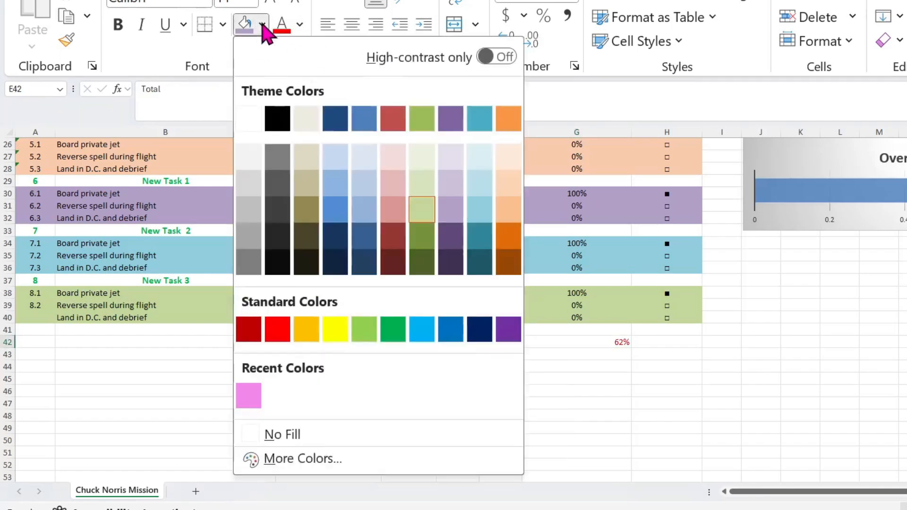
click(407, 431)
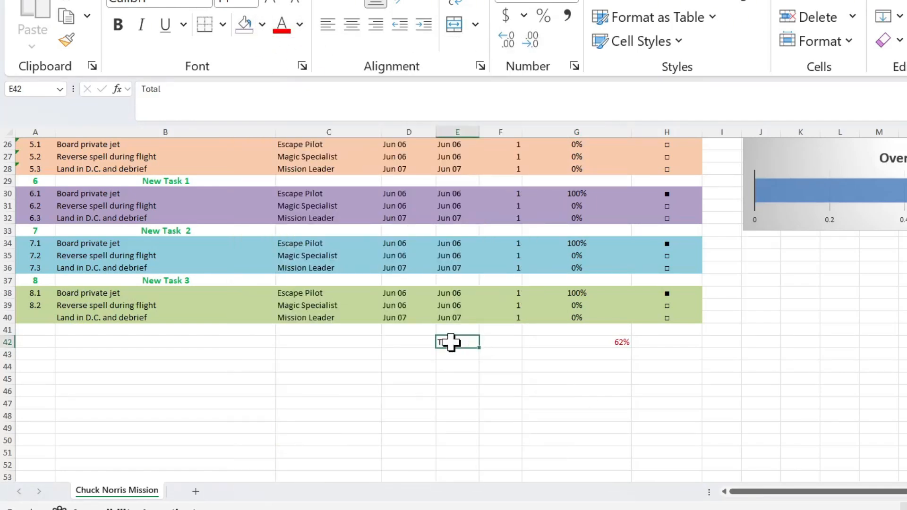
drag(451, 343, 493, 343)
click(455, 25)
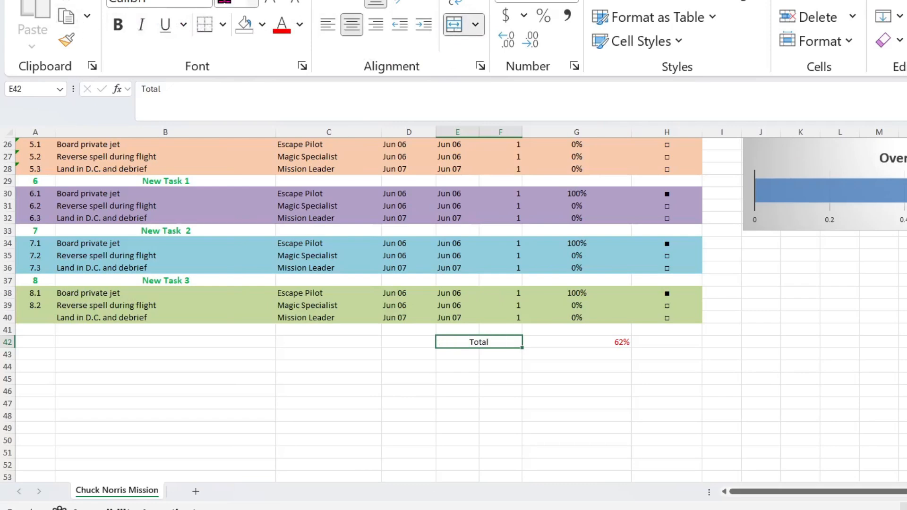
Format the Total label and its percentage in E42:G42 as bold red size 16, and center the percentage in G42.
click(253, 2)
click(563, 355)
drag(455, 340, 627, 339)
click(253, 2)
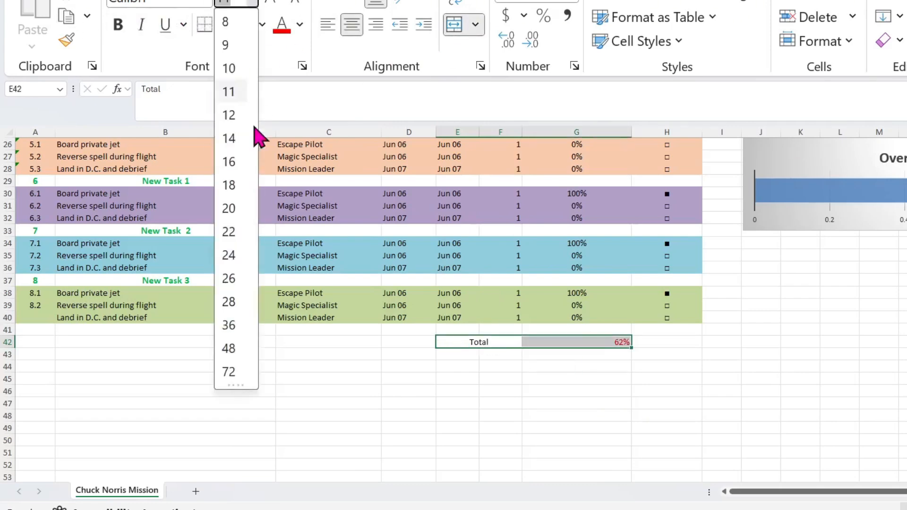
click(228, 162)
click(118, 24)
click(282, 23)
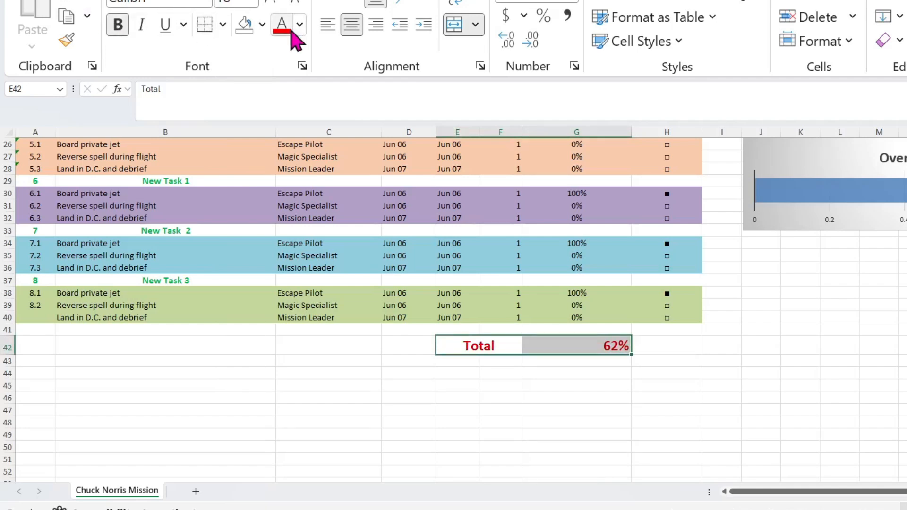
click(577, 344)
click(357, 27)
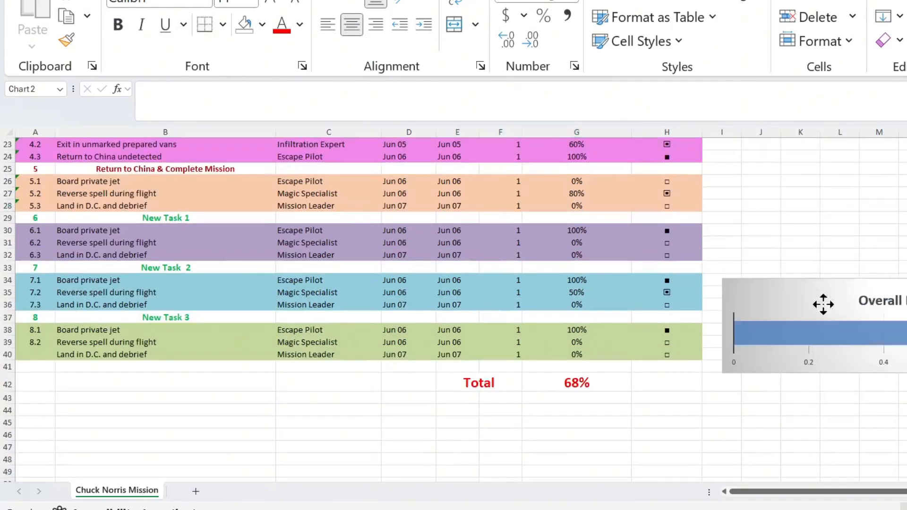
Move the Overall Project Completion chart directly below the Total row, starting at about row 44.
drag(823, 304, 407, 384)
scroll(407, 384, down, 2)
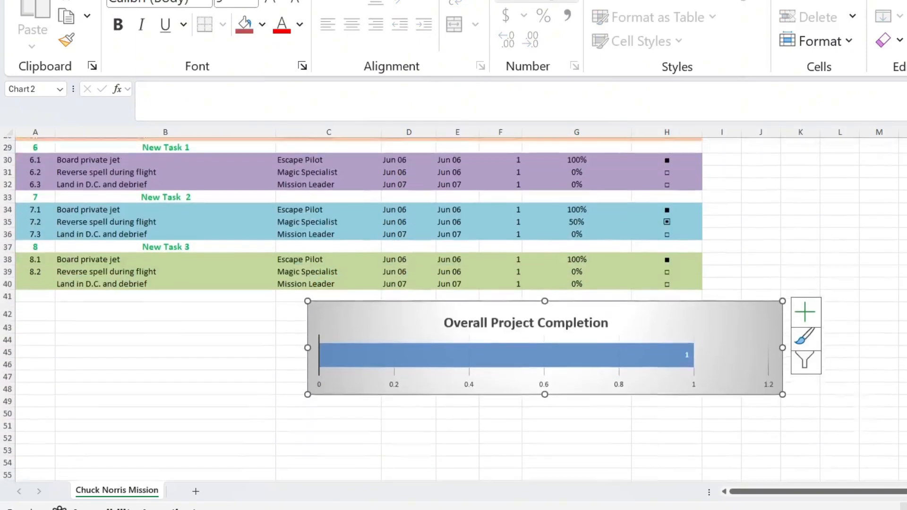
drag(728, 313, 630, 345)
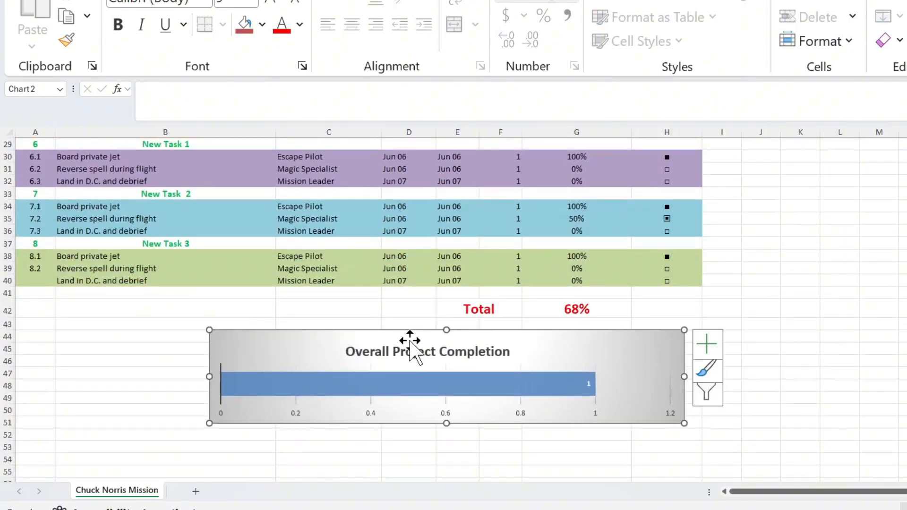
Edit the chart's data source so that Series1 takes its values from cell G42 of the Chuck Norris Mission sheet.
right_click(591, 350)
click(614, 185)
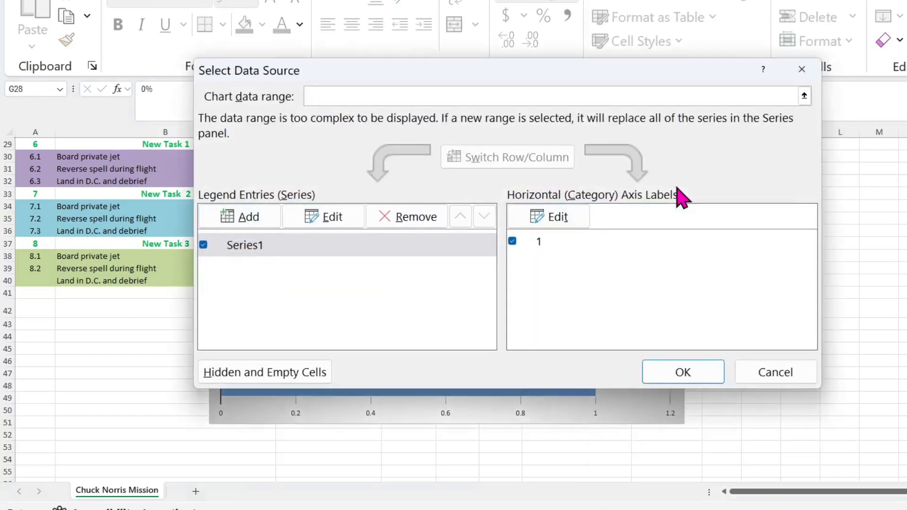
click(252, 249)
click(341, 217)
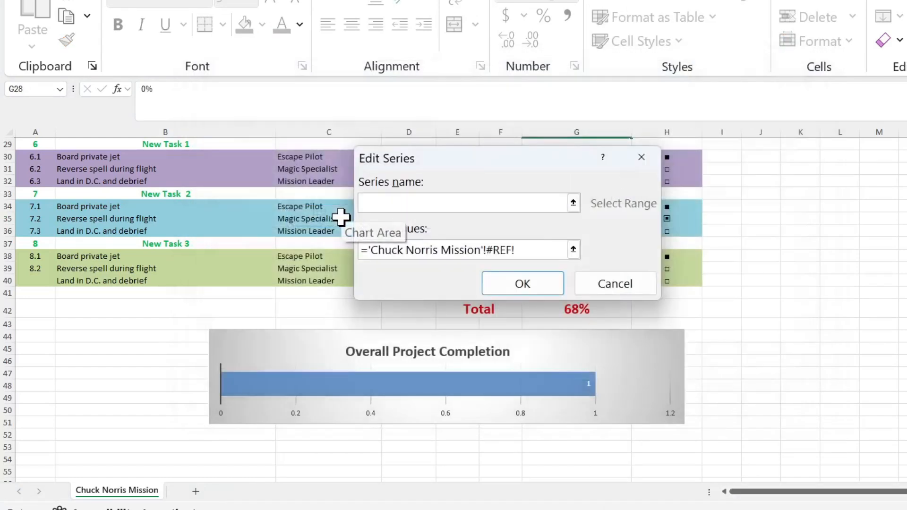
drag(544, 161, 823, 184)
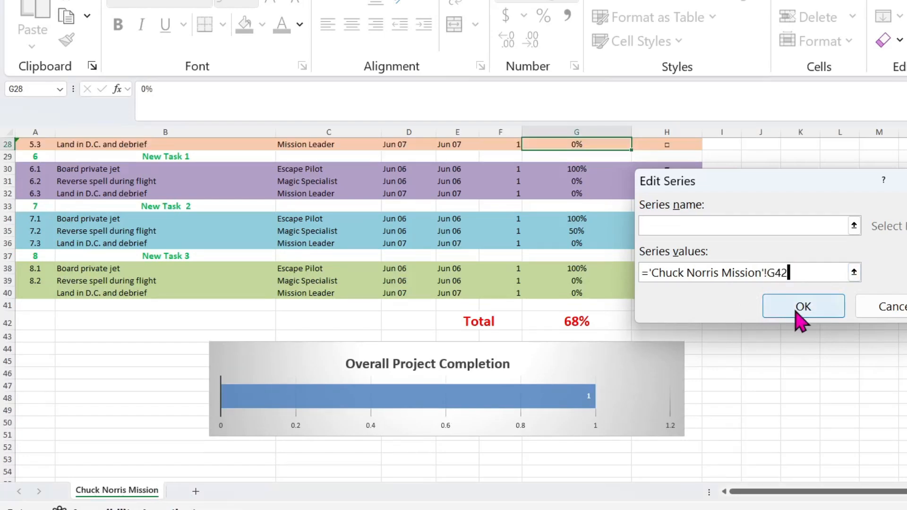
click(802, 308)
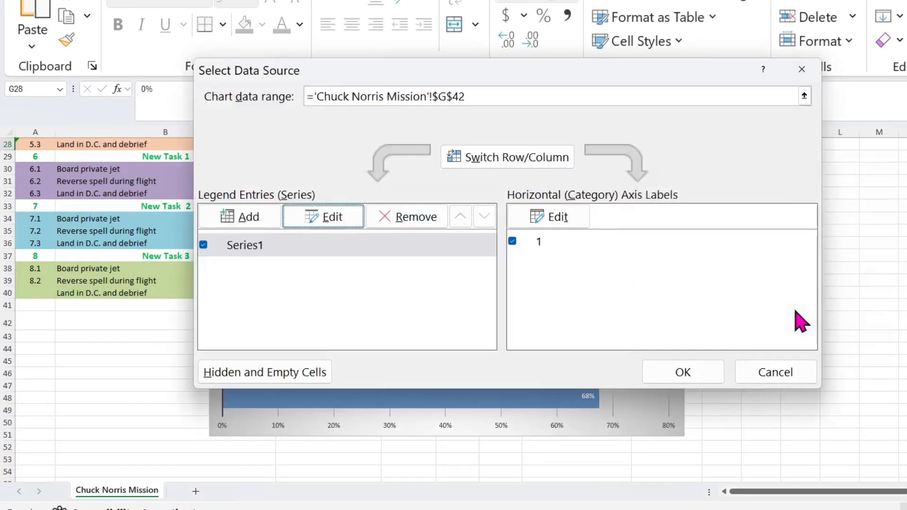
click(681, 373)
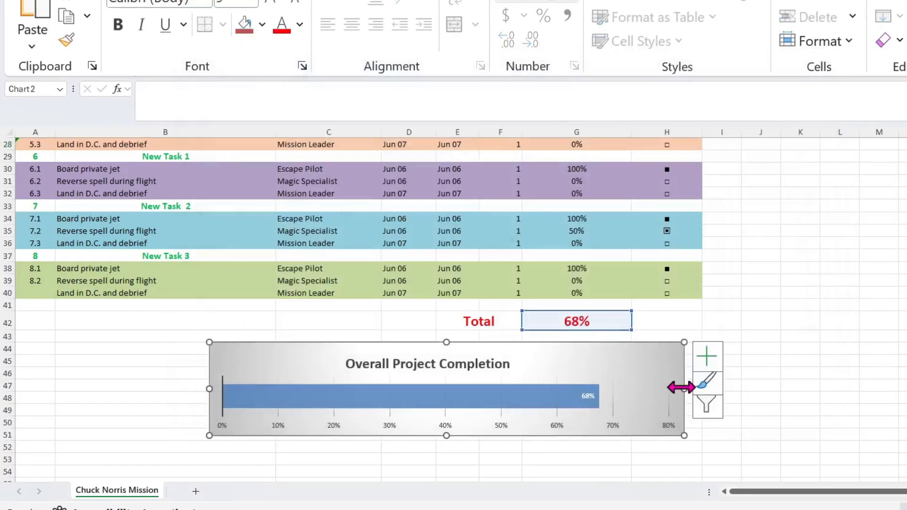
Enlarge the completion chart down to about row 53 and fill its bar with the standard orange.
drag(684, 436, 737, 459)
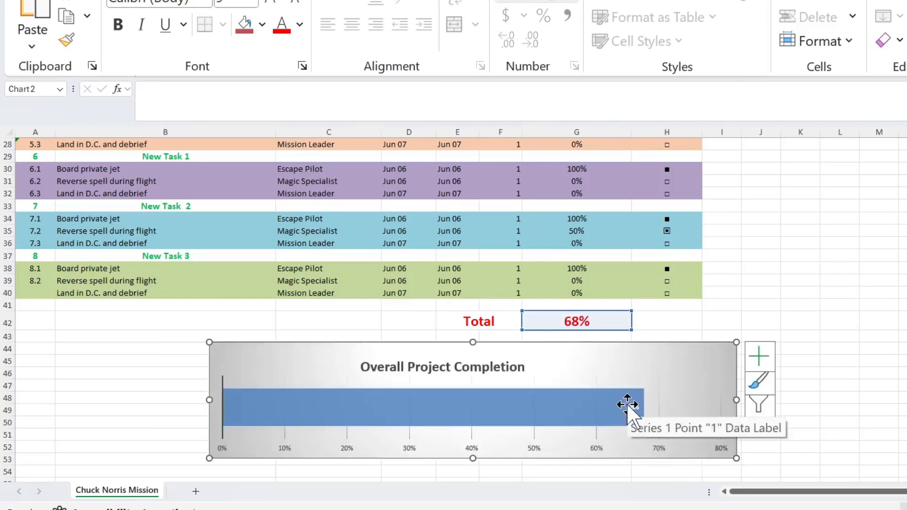
right_click(501, 407)
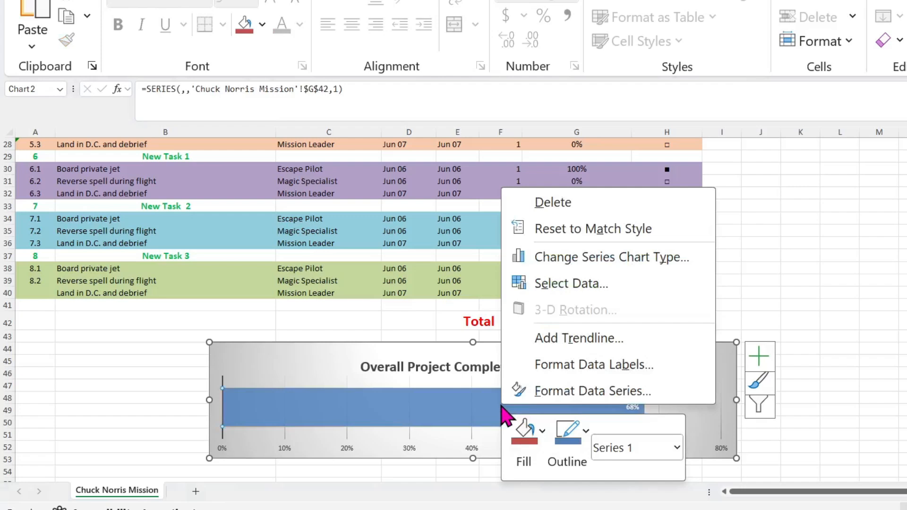
click(523, 451)
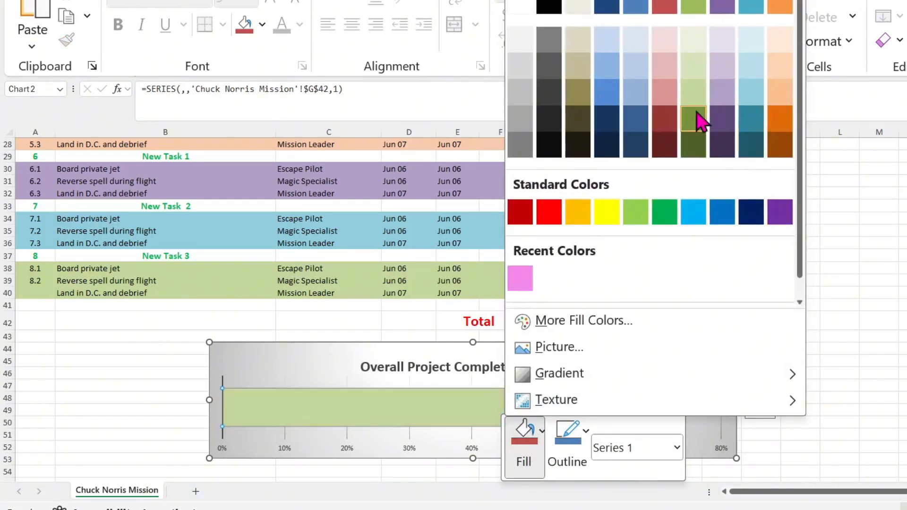
click(579, 218)
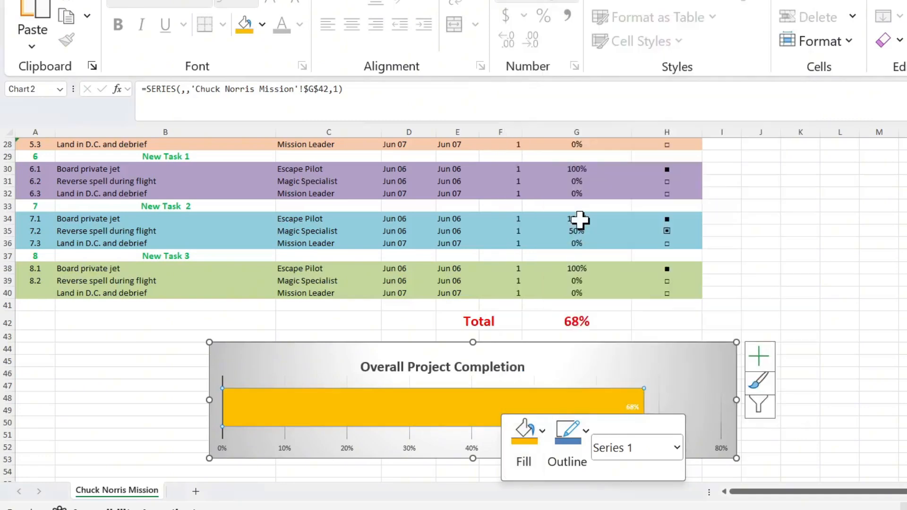
click(708, 350)
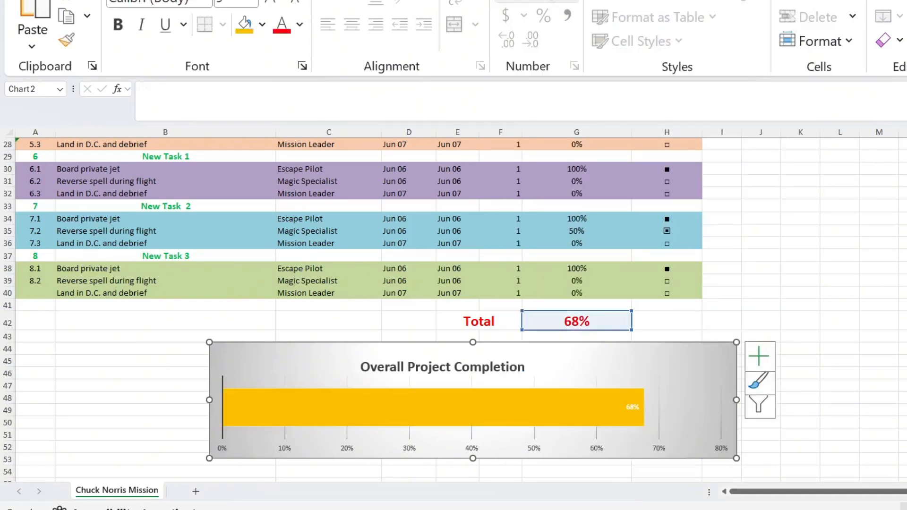
Increase the font size of the percentage data label on the chart's bar and color it red.
click(632, 407)
click(254, 3)
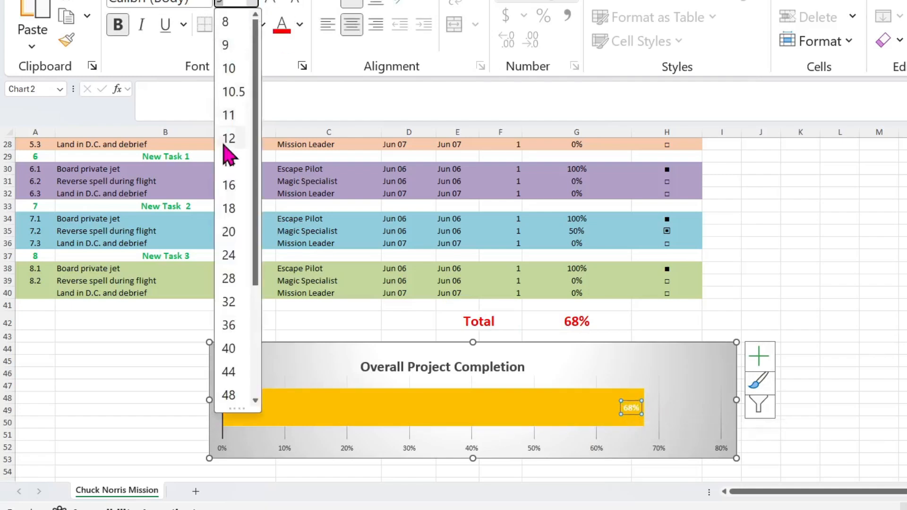
click(224, 145)
click(282, 24)
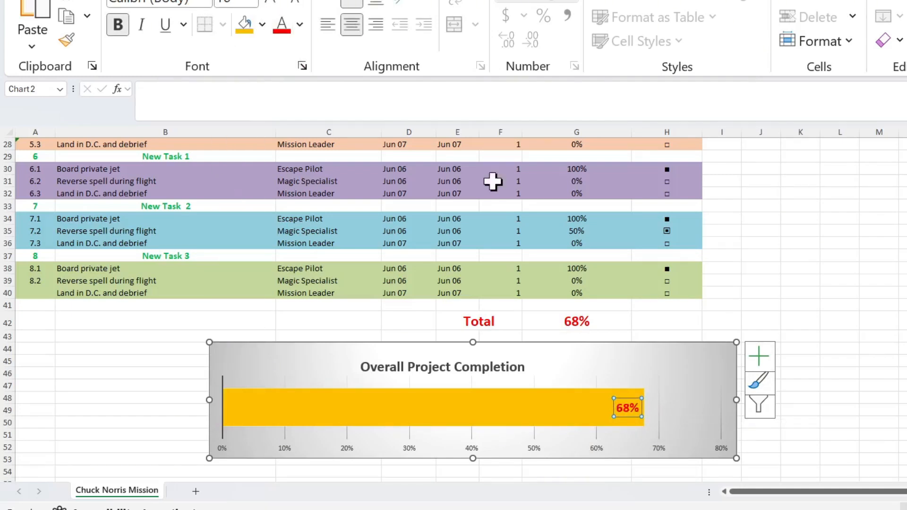
Color the completion chart's title text in the standard light blue.
click(452, 367)
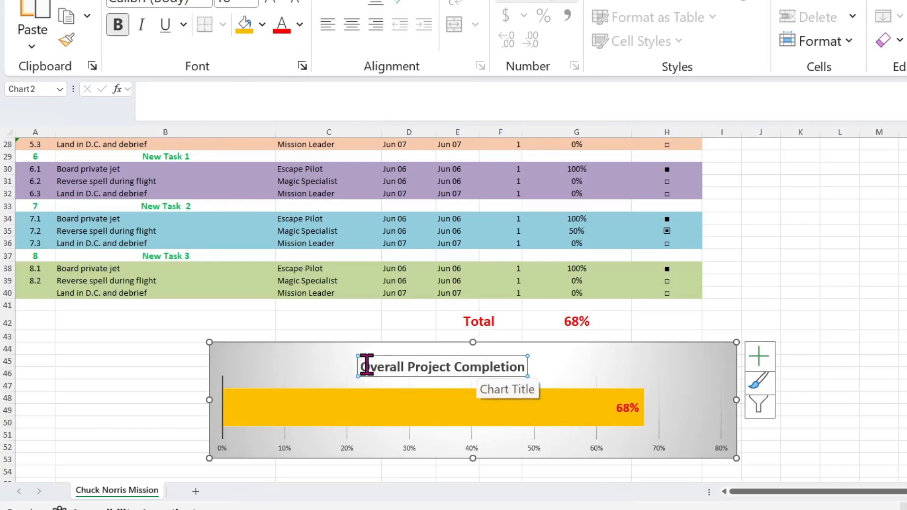
drag(363, 367, 520, 368)
click(299, 23)
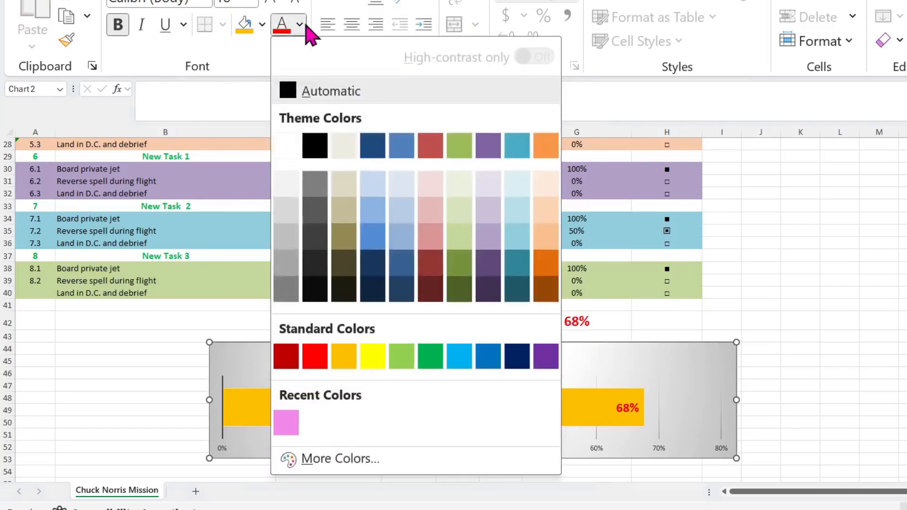
click(431, 357)
click(299, 24)
click(460, 356)
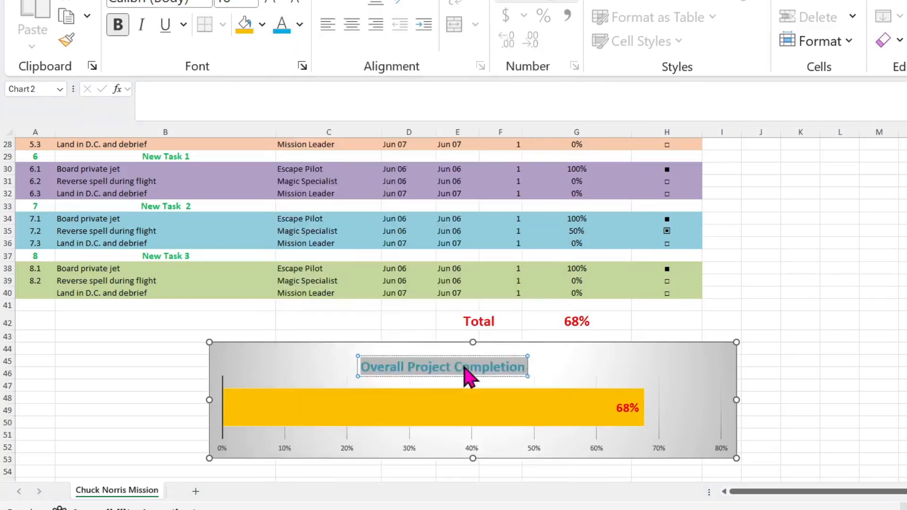
click(609, 368)
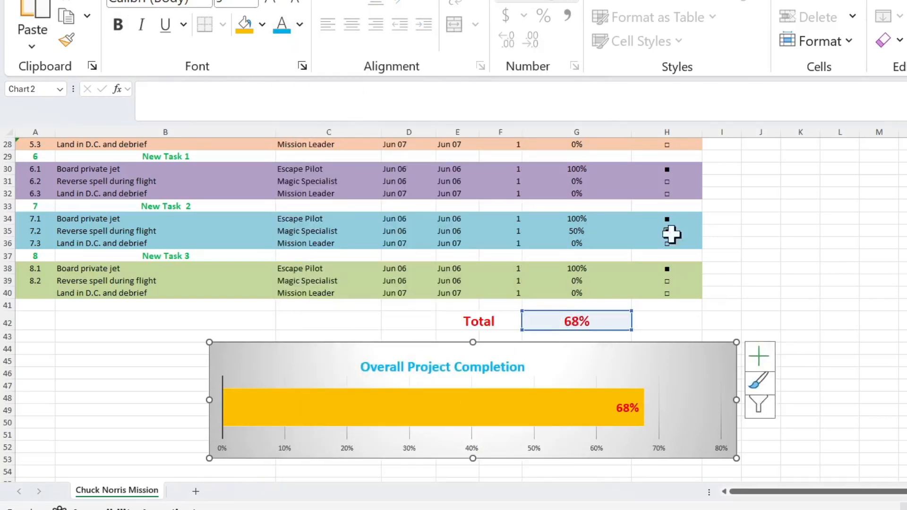
Look through the tracker's task blocks and the 48-hour Public Diversion Strategy Plan down to its total progress and chart.
scroll(641, 264, up, 8)
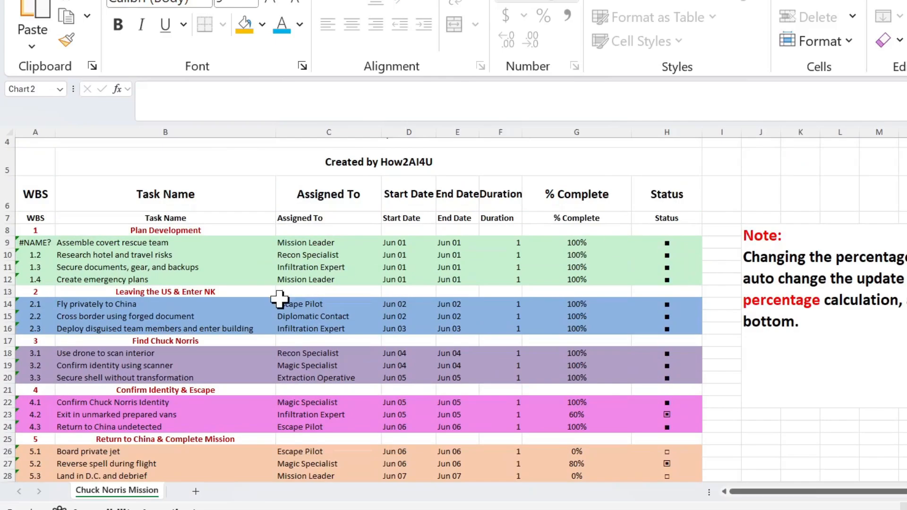
scroll(279, 299, down, 10)
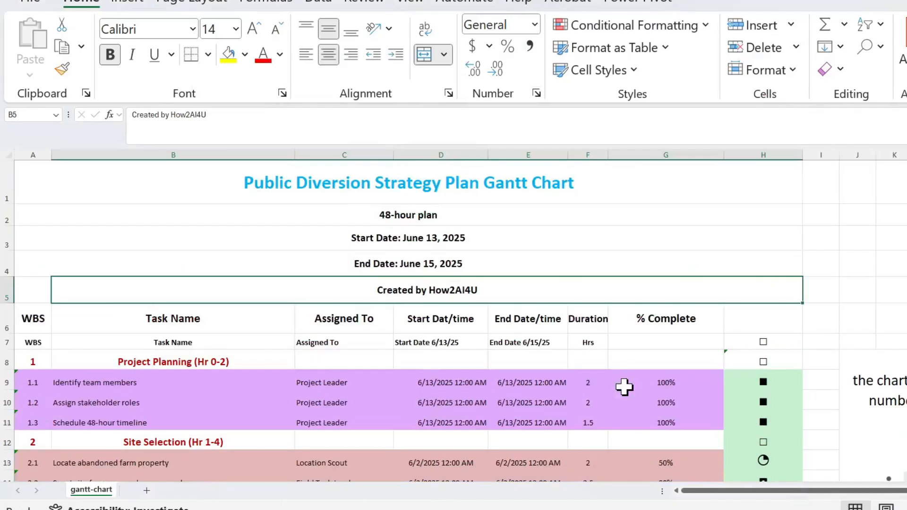
click(589, 322)
scroll(582, 447, down, 8)
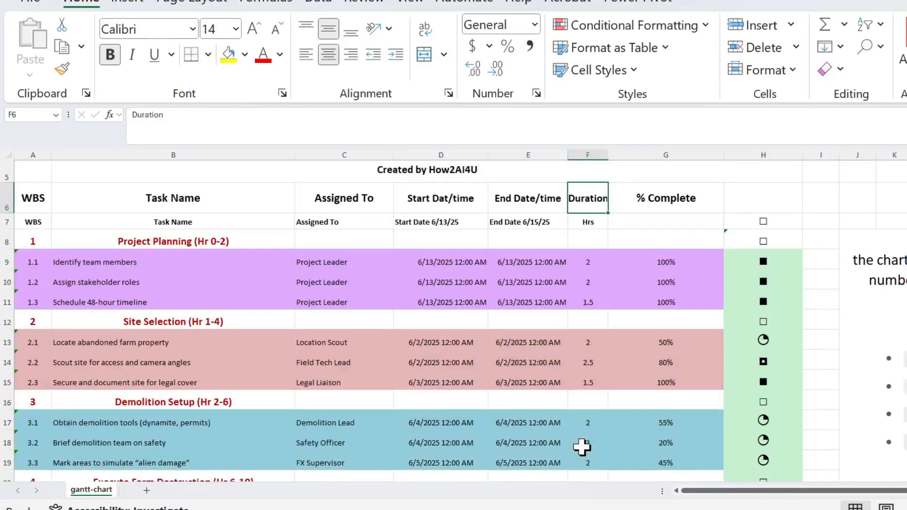
scroll(582, 447, down, 7)
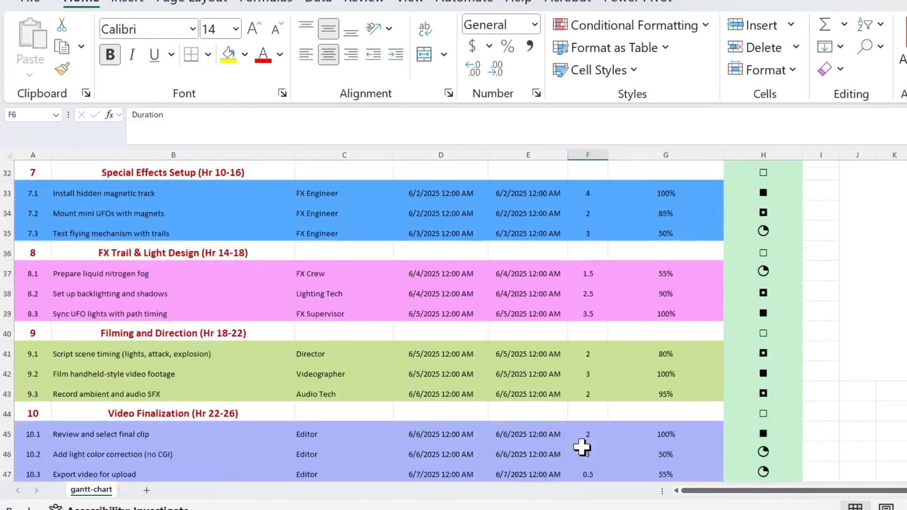
scroll(582, 447, down, 6)
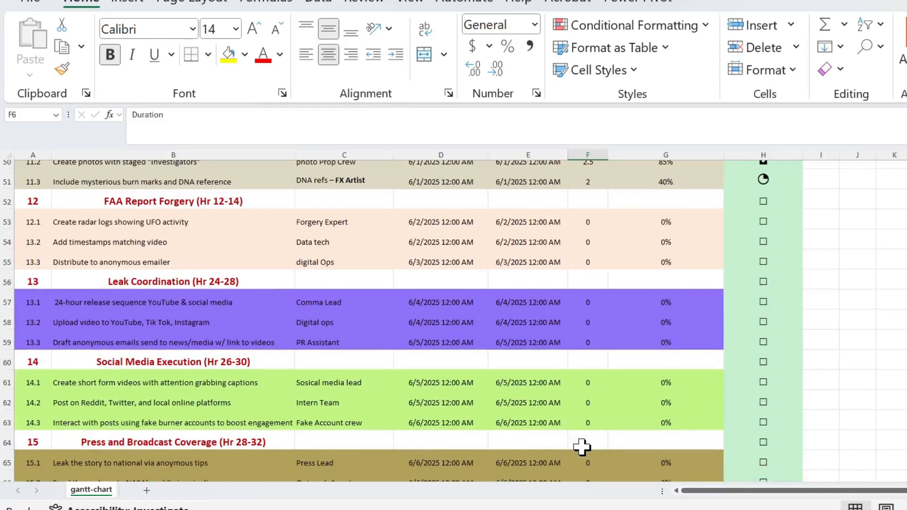
scroll(582, 447, down, 11)
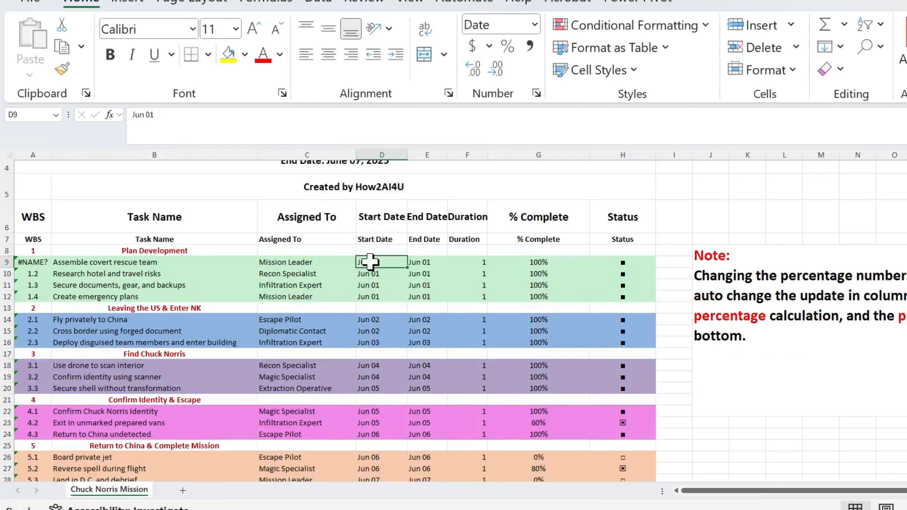
Apply the Date format 3/14/12 to the Plan Development start and end dates, D9:E12, on the Chuck Norris Mission sheet.
drag(364, 260, 378, 274)
right_click(377, 274)
click(466, 361)
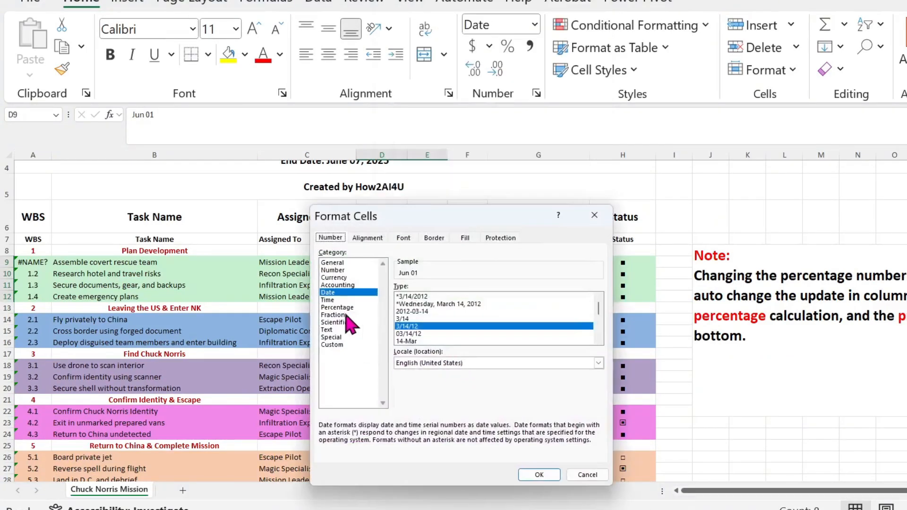
click(539, 475)
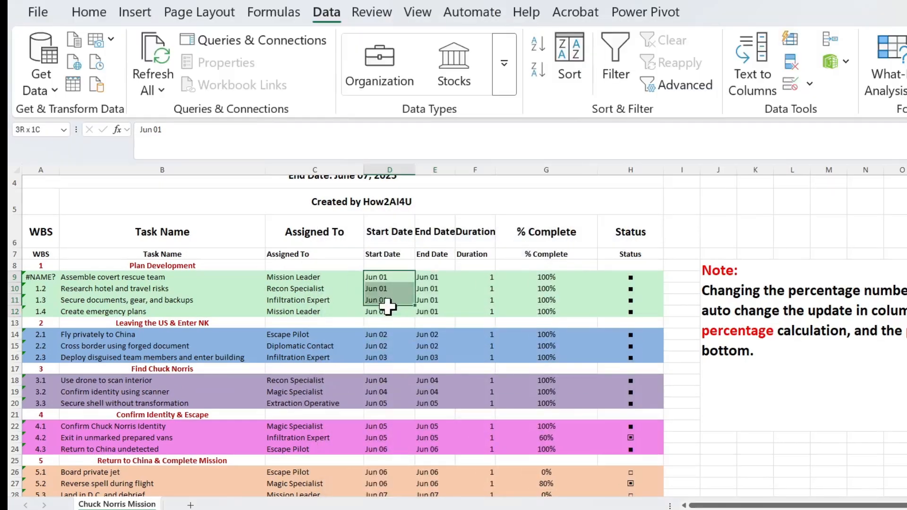
Convert the Plan Development start dates in D9:D12 from text to dates with Text to Columns, using the Delimited type.
right_click(388, 309)
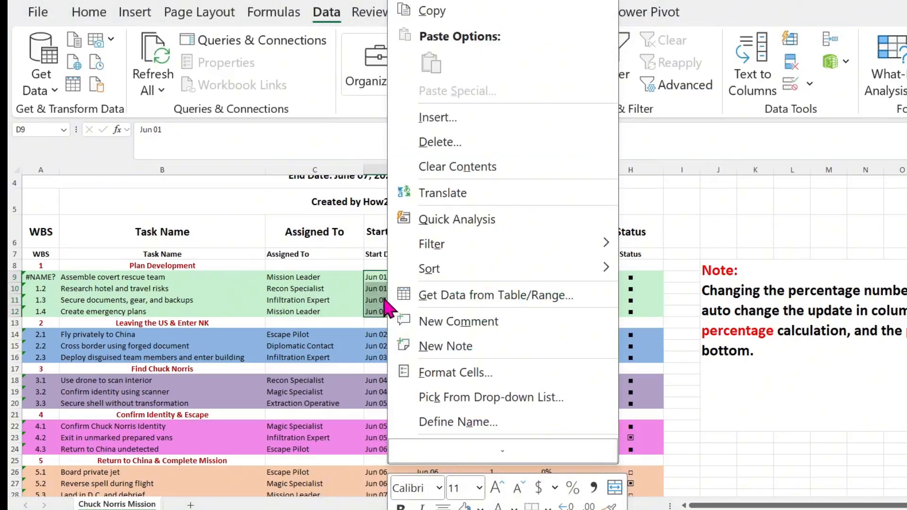
key(Escape)
click(753, 80)
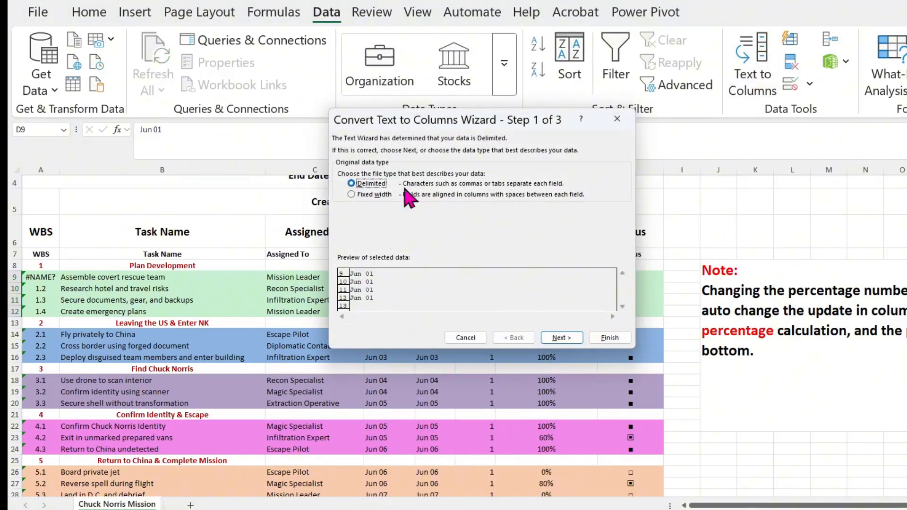
click(566, 340)
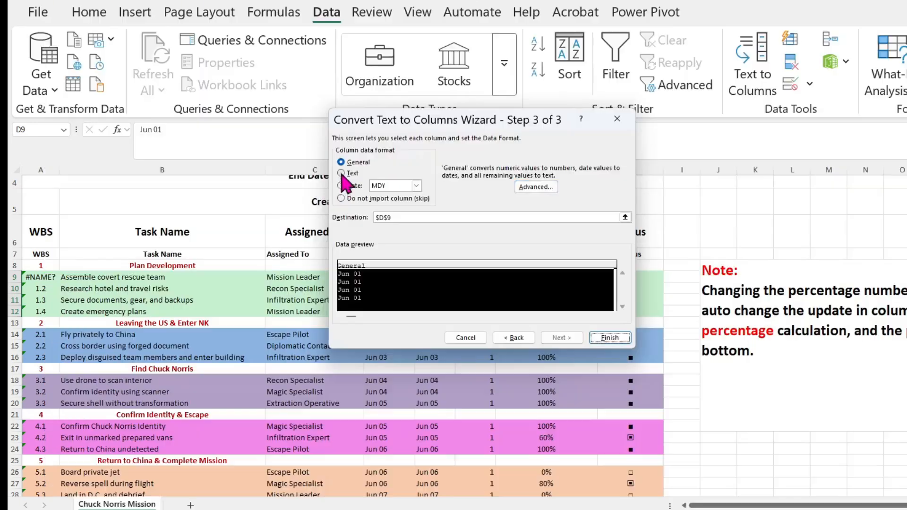
click(341, 186)
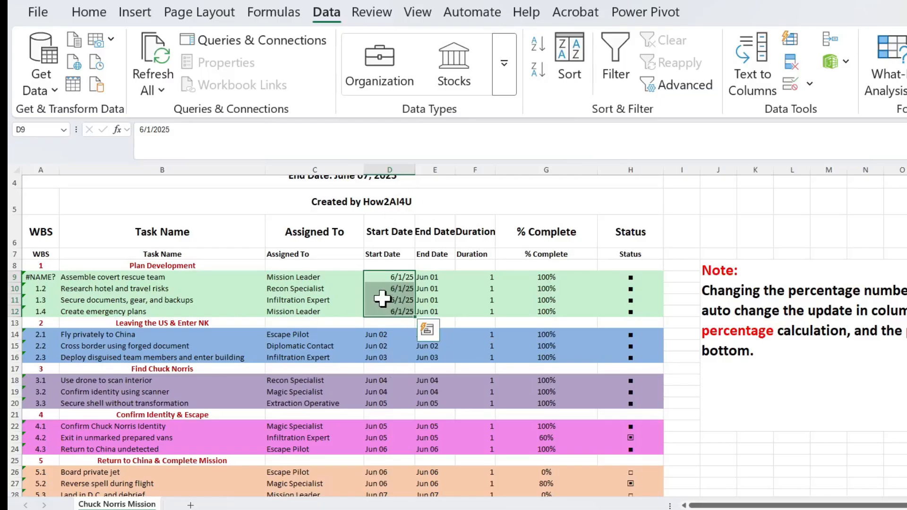
Apply the custom number format m/d/yyyy h:mm to the start dates in D9:D12.
right_click(384, 296)
key(Escape)
right_click(392, 289)
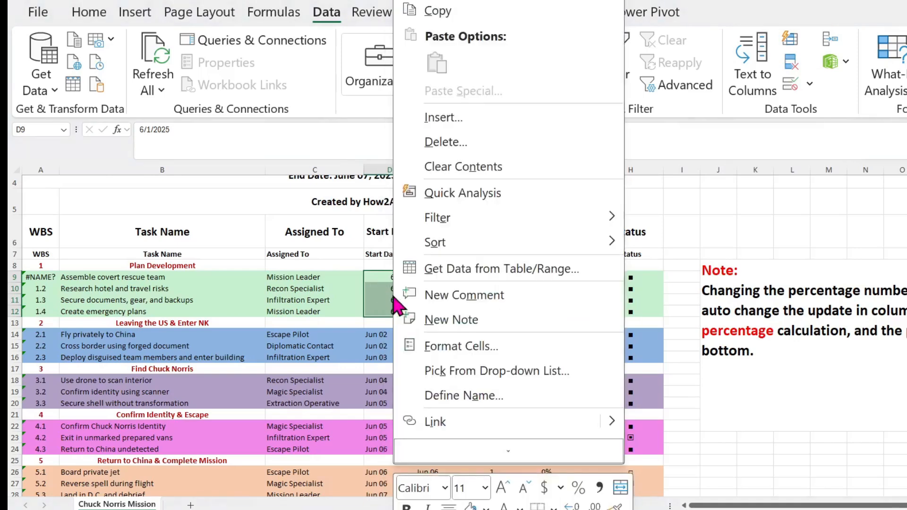
click(484, 350)
click(352, 335)
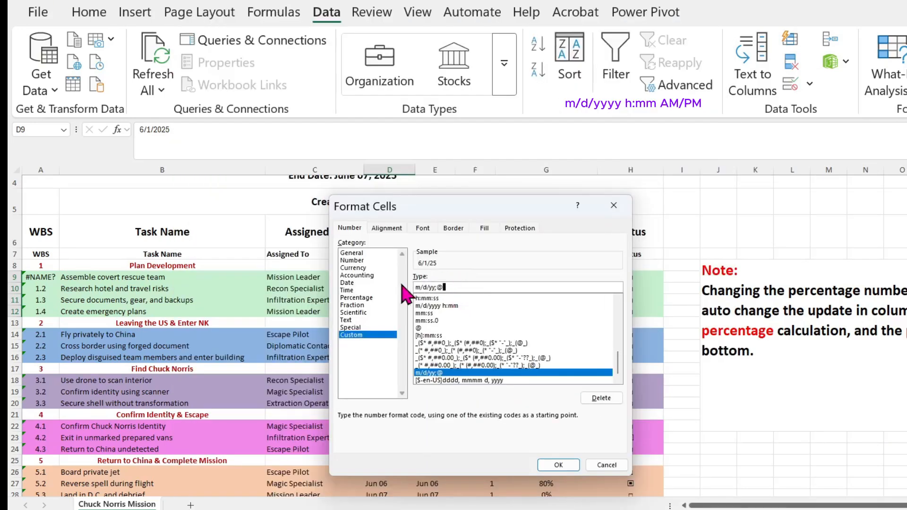
click(455, 306)
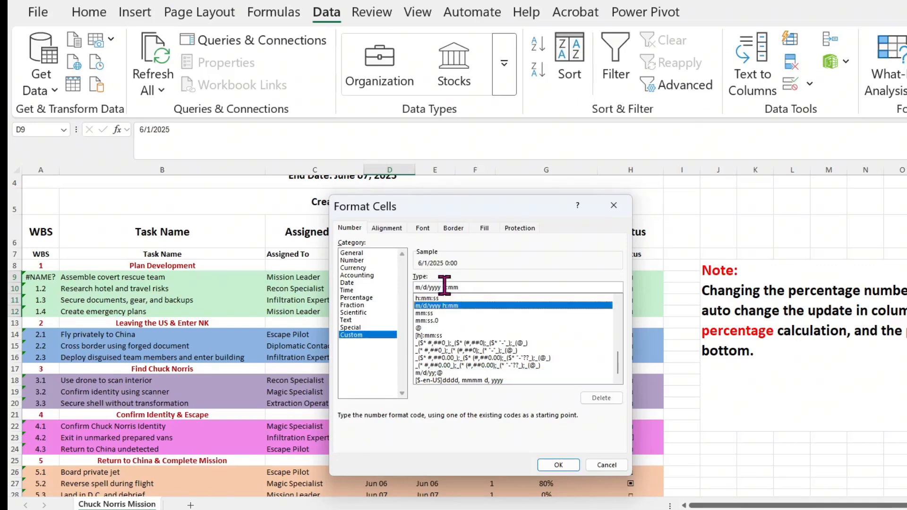
click(551, 465)
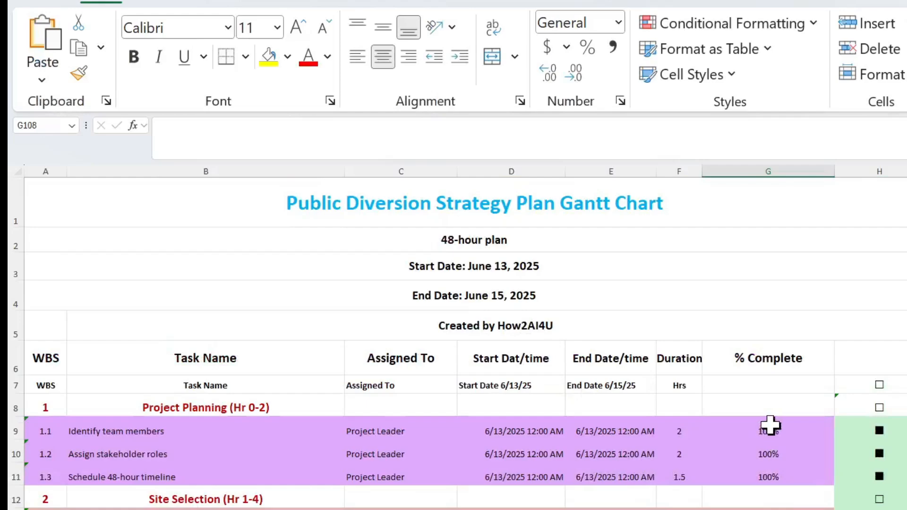
Copy the formula =AVERAGE(G9:G107) from the Total progress cell G109 of the 48-hour plan.
scroll(770, 425, down, 4)
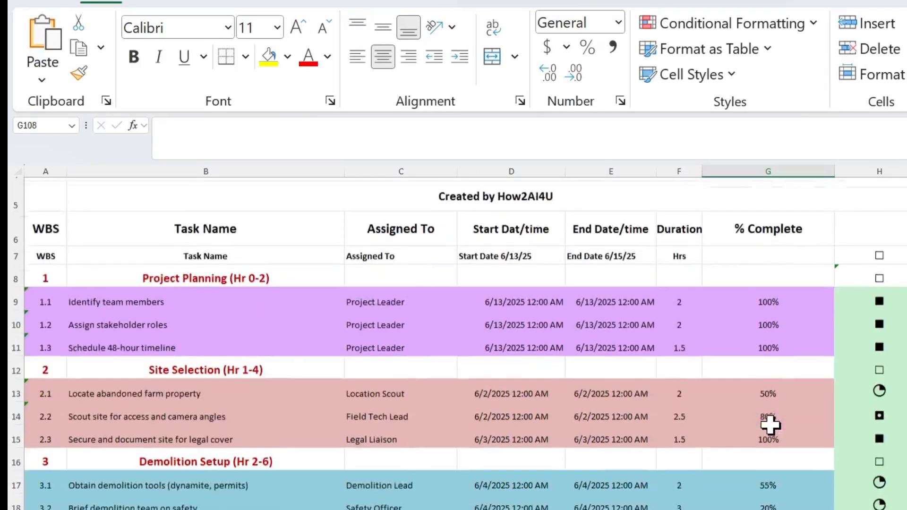
scroll(770, 426, down, 20)
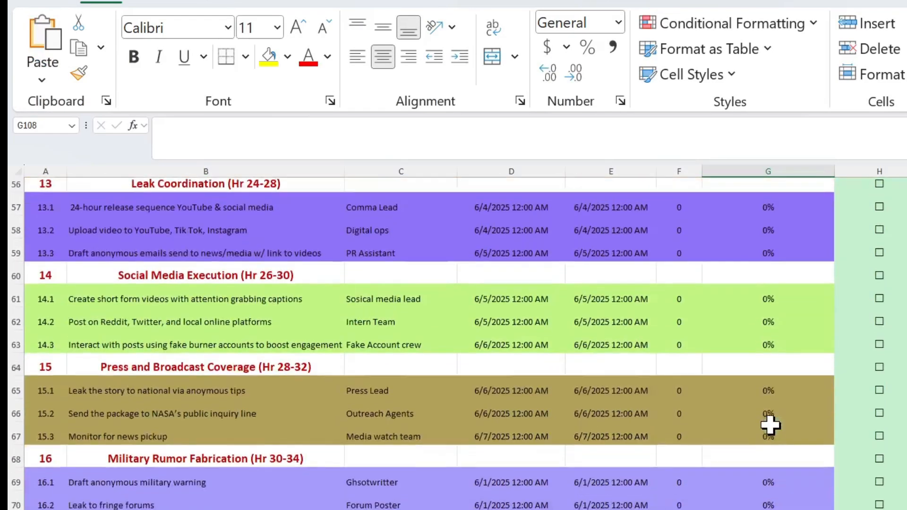
scroll(770, 425, down, 10)
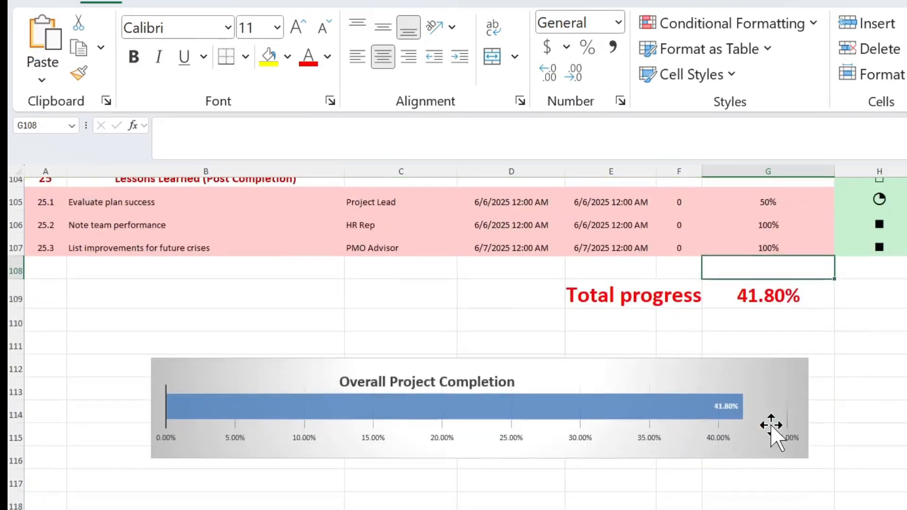
click(778, 298)
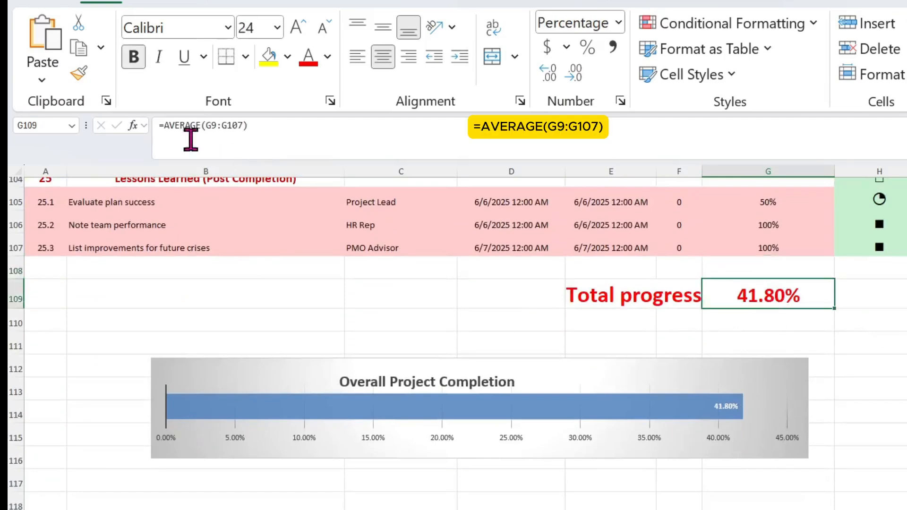
drag(161, 125, 253, 125)
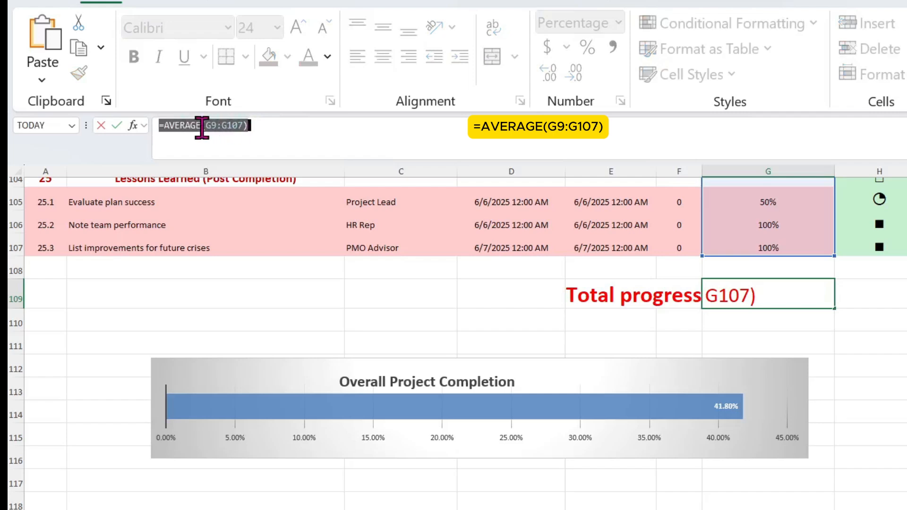
right_click(202, 128)
click(239, 169)
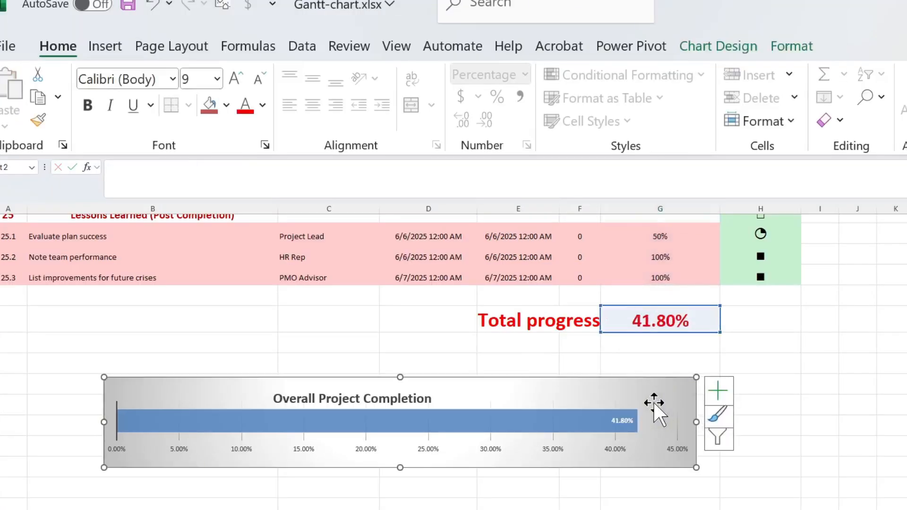
Fill the plot area of the Overall Project Completion chart with a light purple from the extended color palette.
right_click(654, 404)
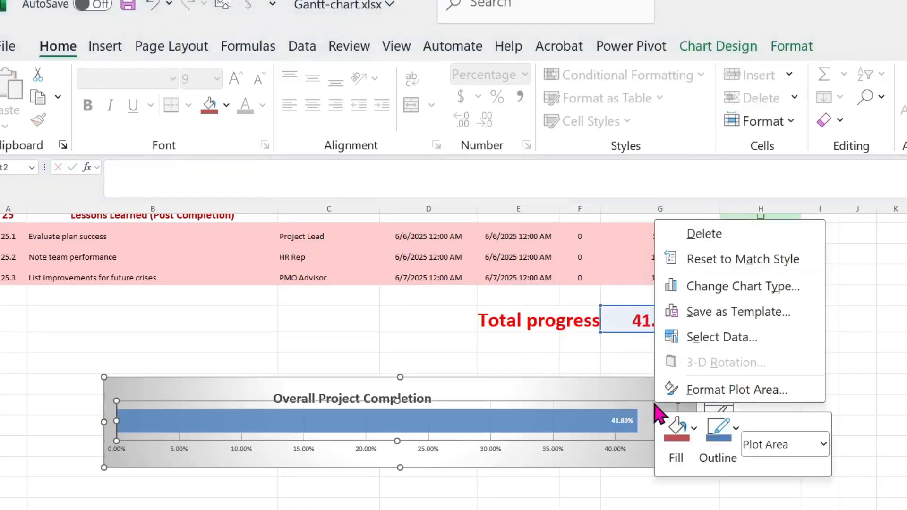
click(685, 459)
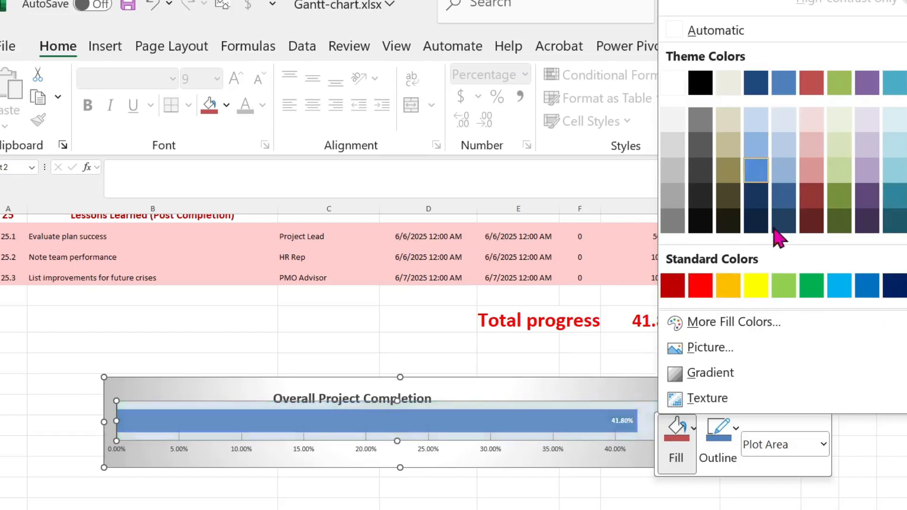
click(731, 325)
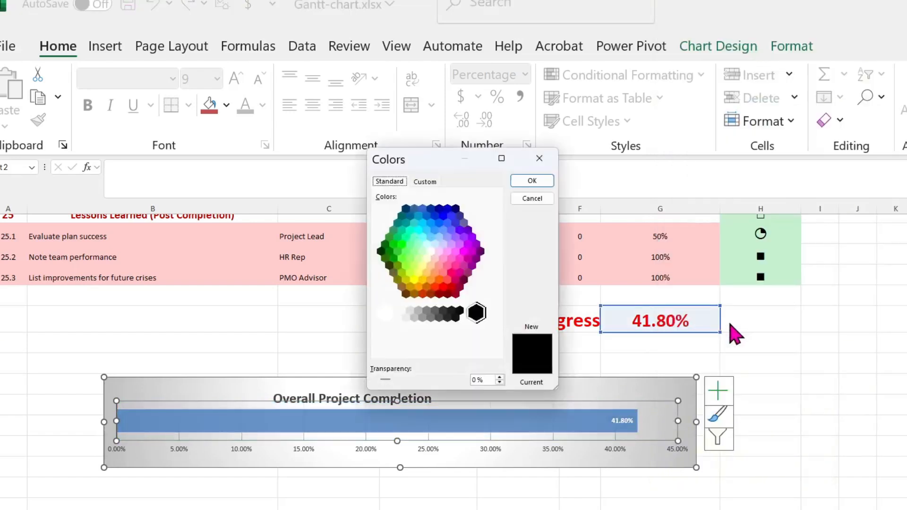
click(468, 265)
click(463, 249)
click(532, 180)
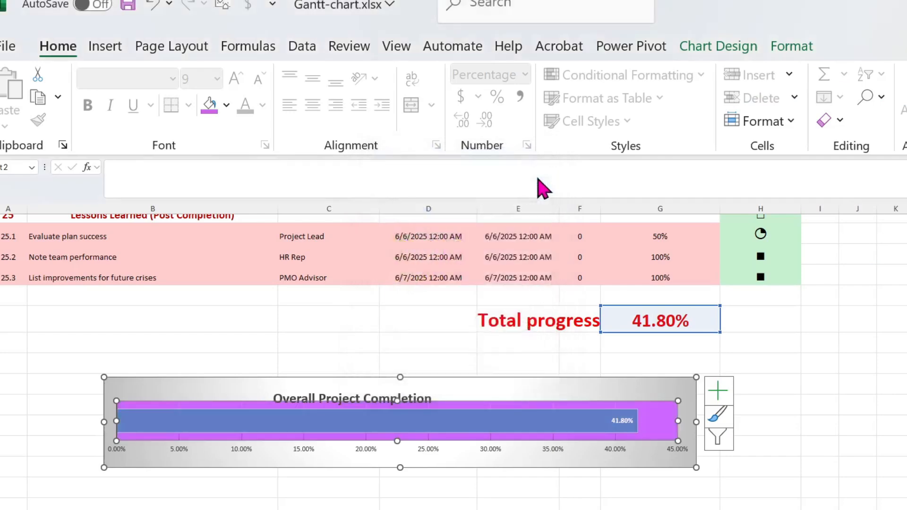
Set the percentage data label on the chart's bar to font size 18 and color it black.
click(622, 421)
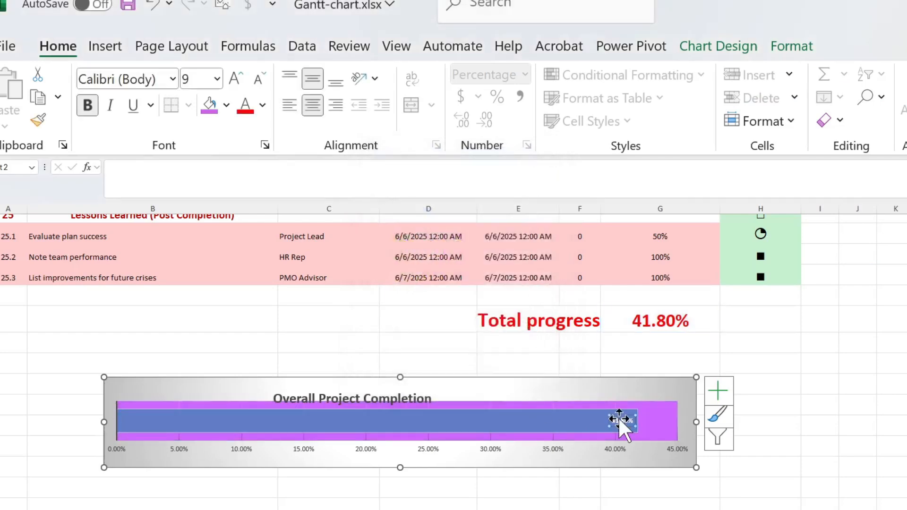
click(217, 79)
click(201, 281)
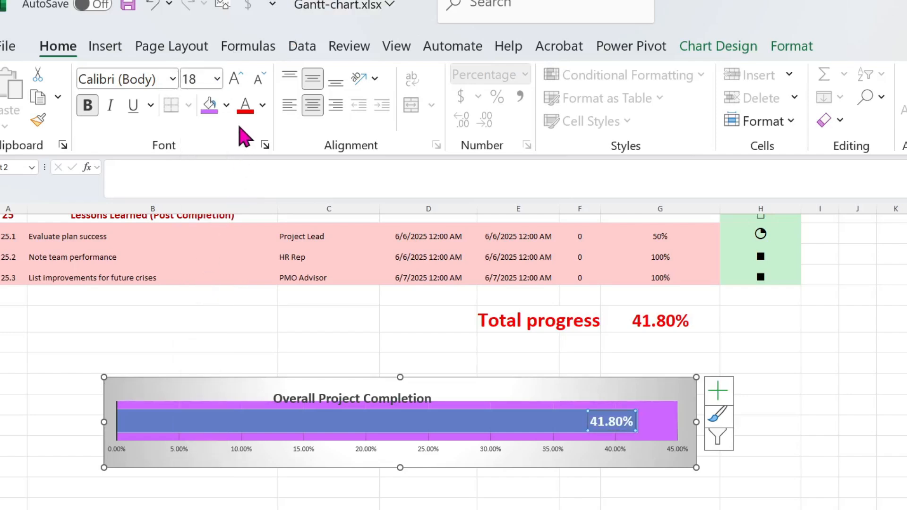
click(262, 105)
click(273, 219)
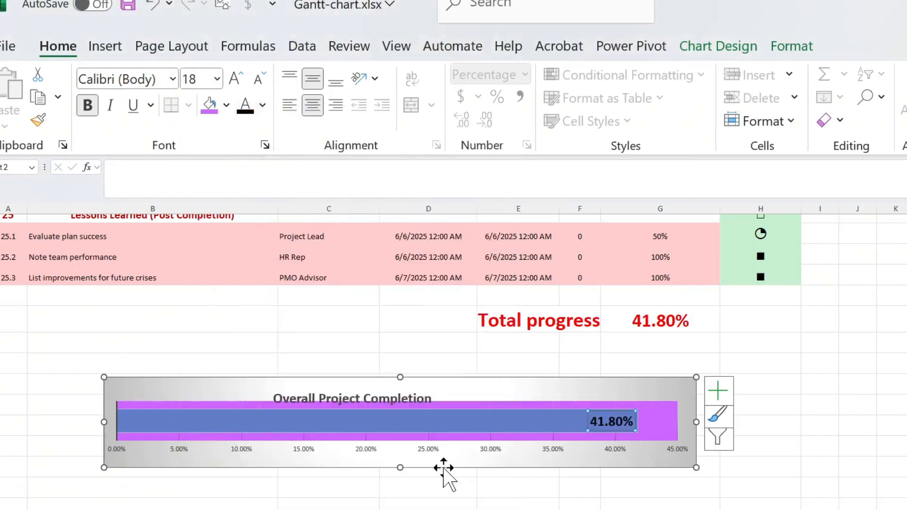
Move the chart title slightly up and to the right so that it clears the purple plot area.
click(416, 398)
click(417, 397)
drag(417, 388, 436, 381)
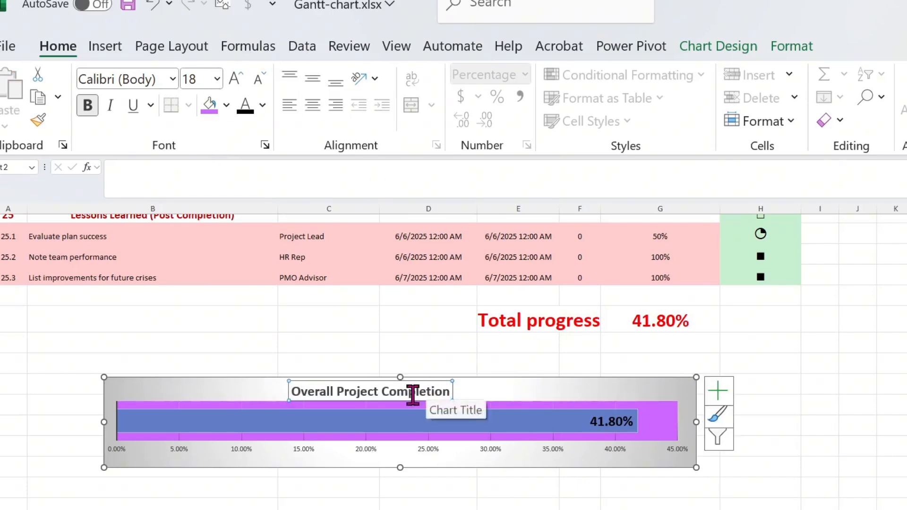
Open Series1 for editing in the chart's data source and select its series values reference to cell G109 of the gantt-chart sheet.
right_click(644, 428)
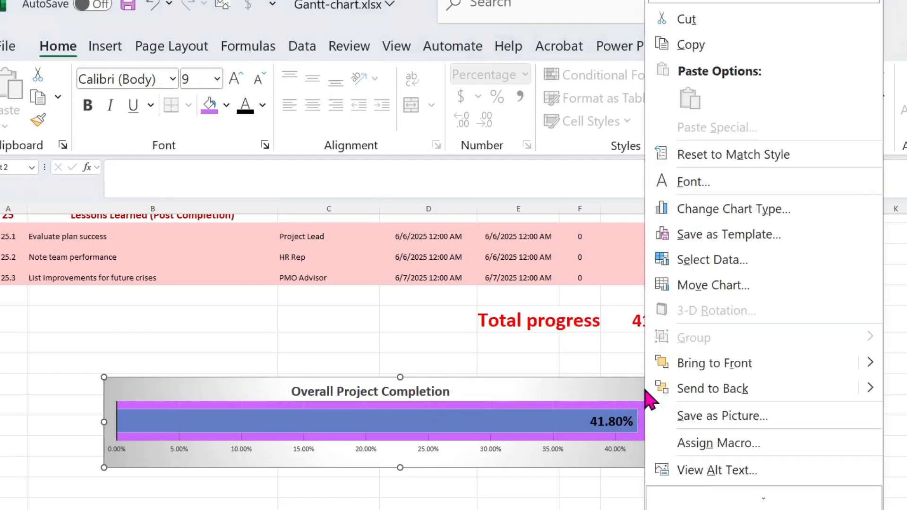
click(737, 267)
click(207, 326)
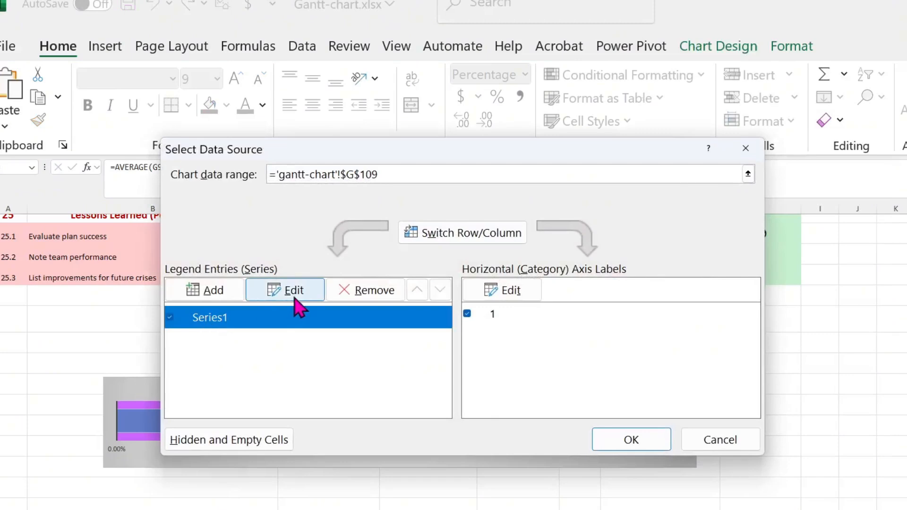
click(294, 290)
drag(429, 322, 330, 326)
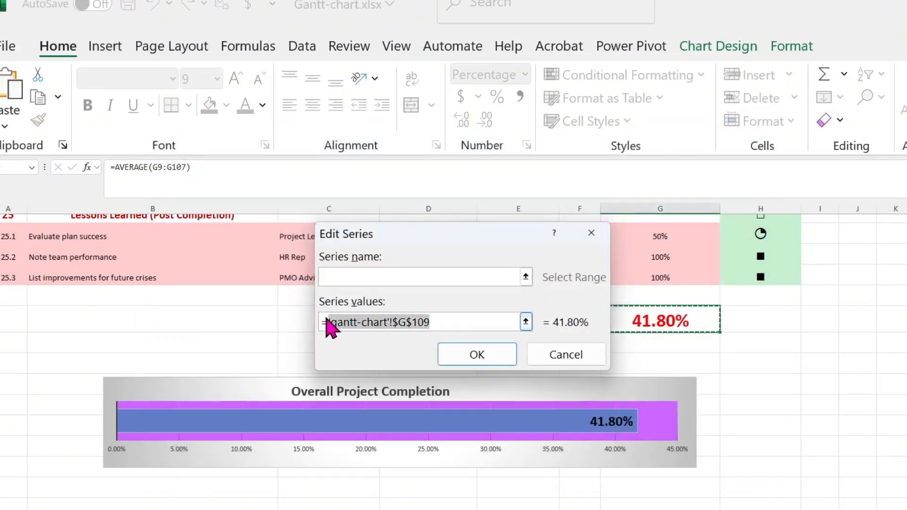